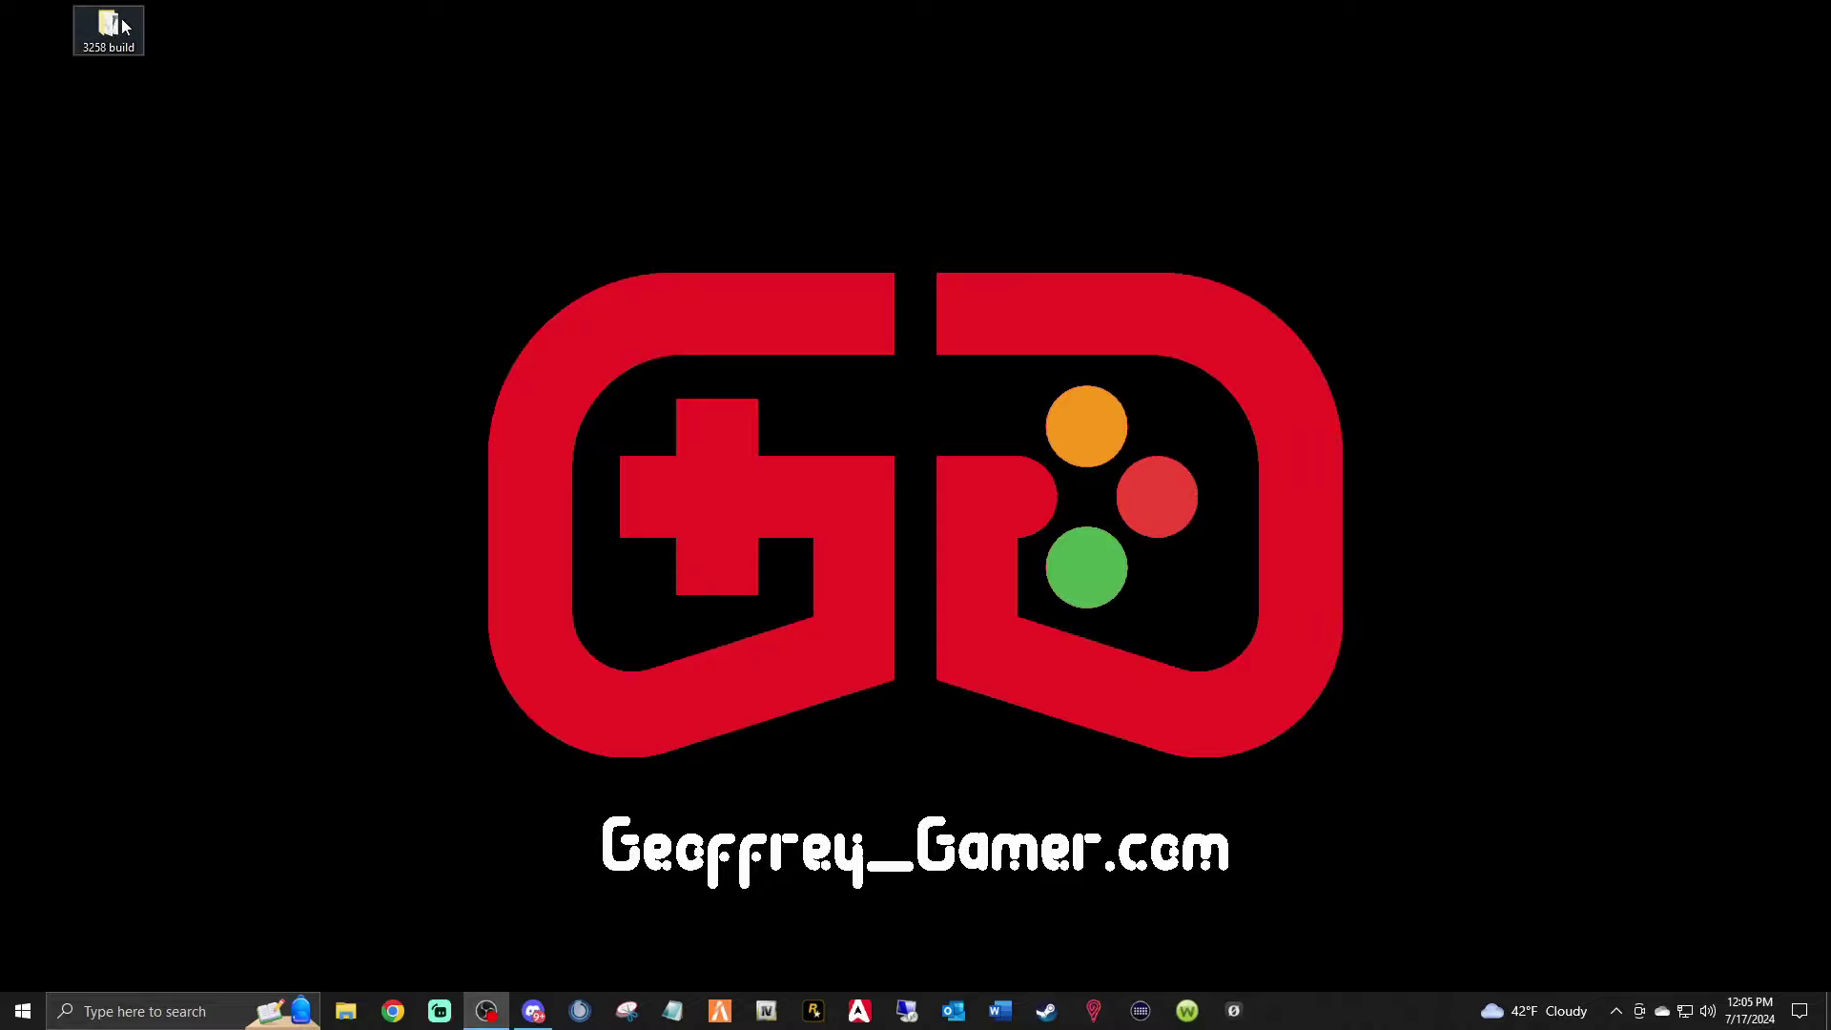
Drag the '3258 build' desktop folder to the top-right area of the desktop.
left_click_drag(107, 27, 1397, 195)
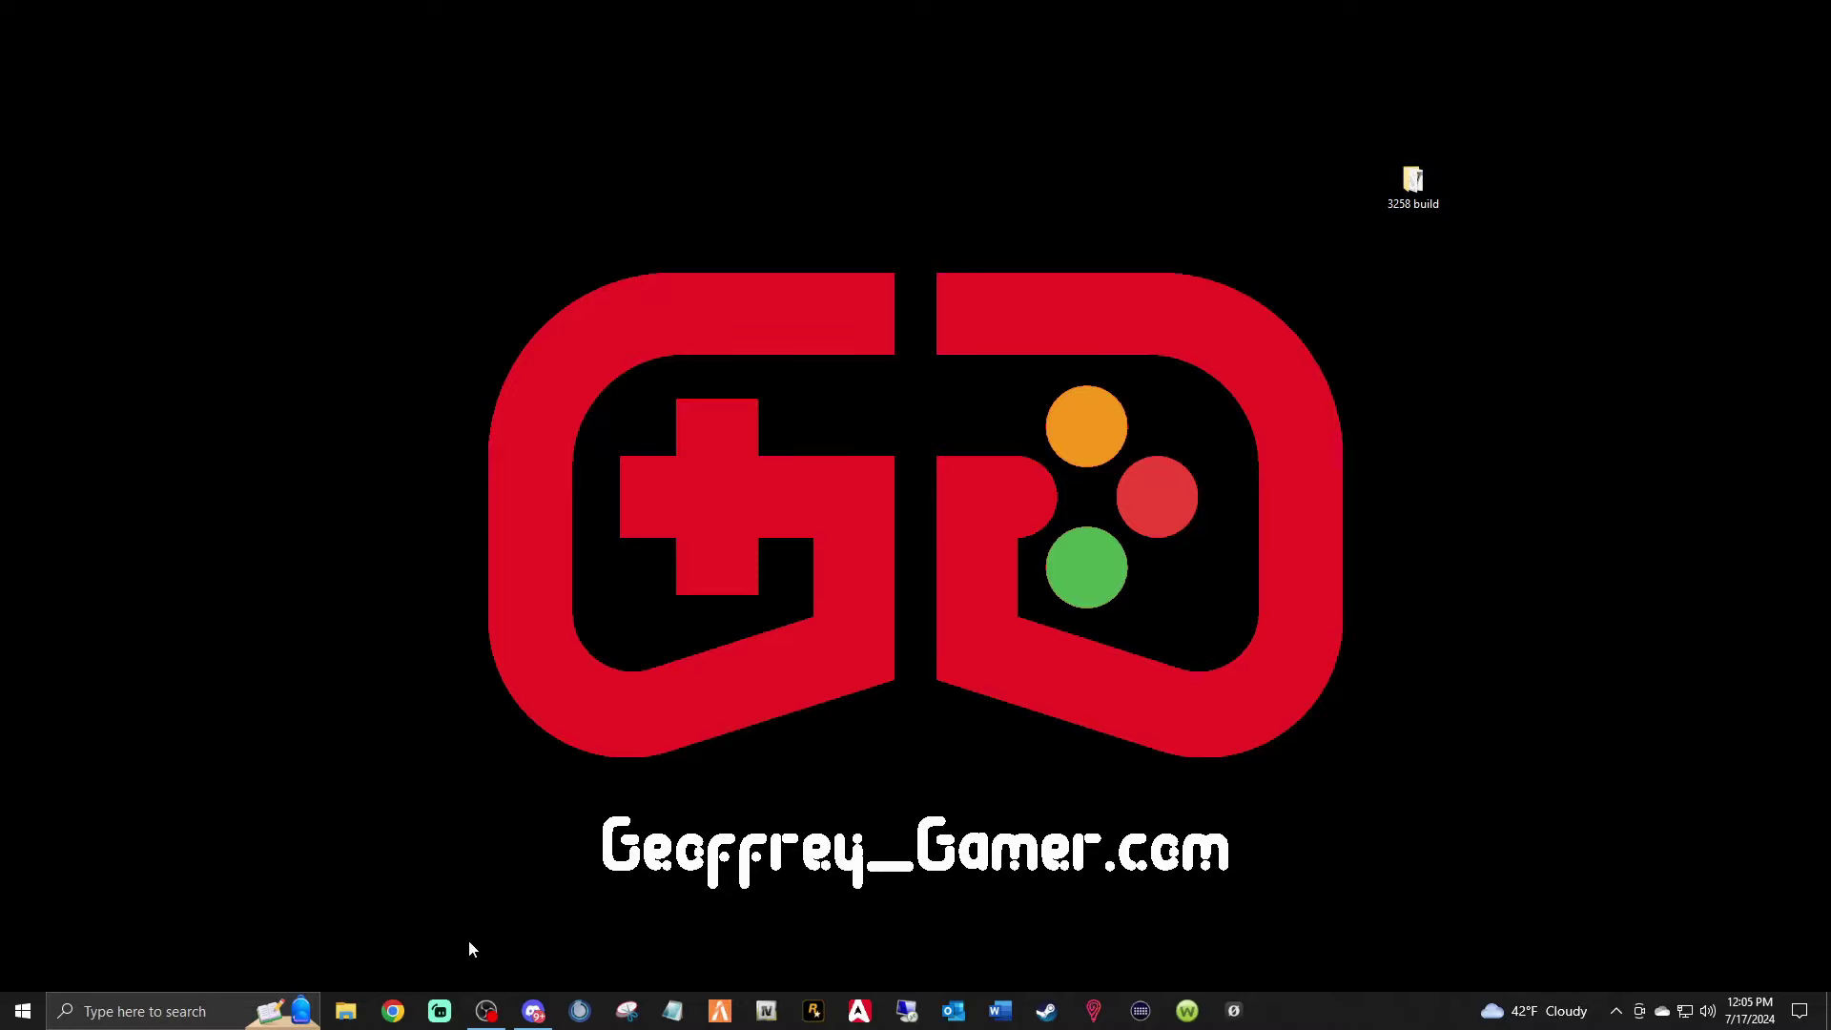
Browse C: through Program Files (x86) > Steam > steamapps > common.
left_click(346, 1013)
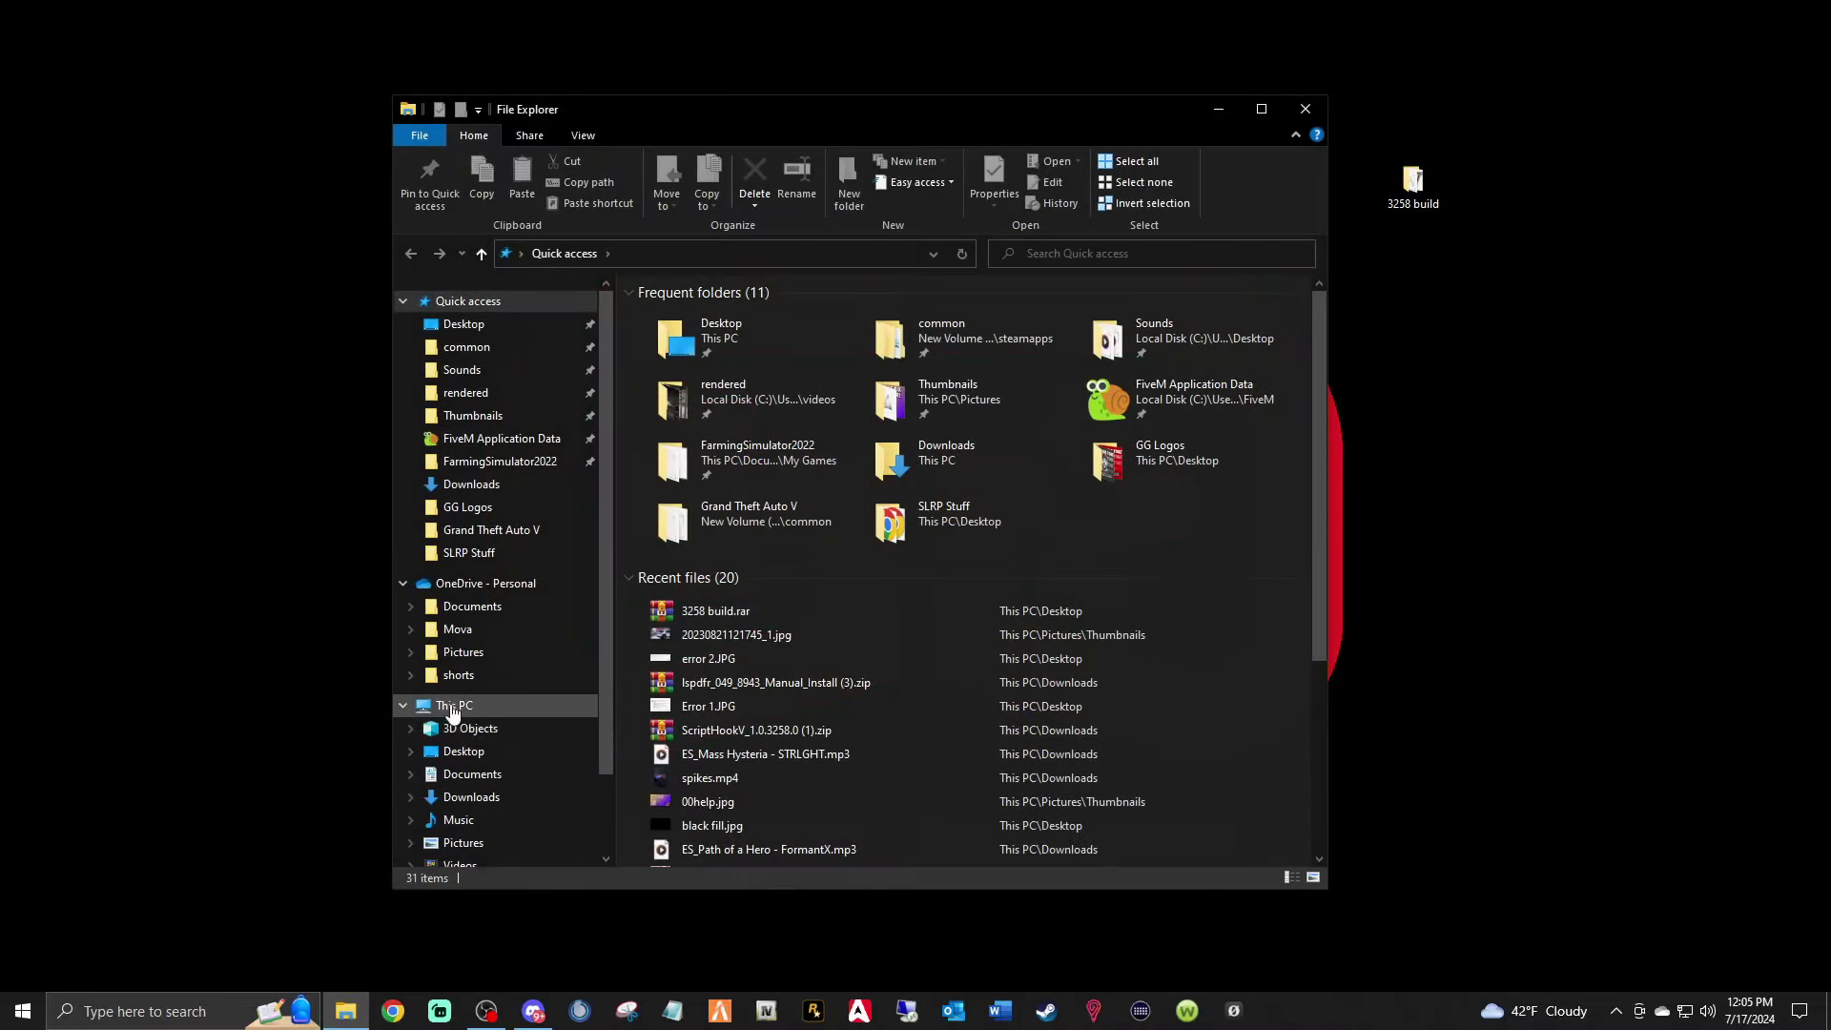
scroll(434, 816, "down", 3)
left_click(467, 784)
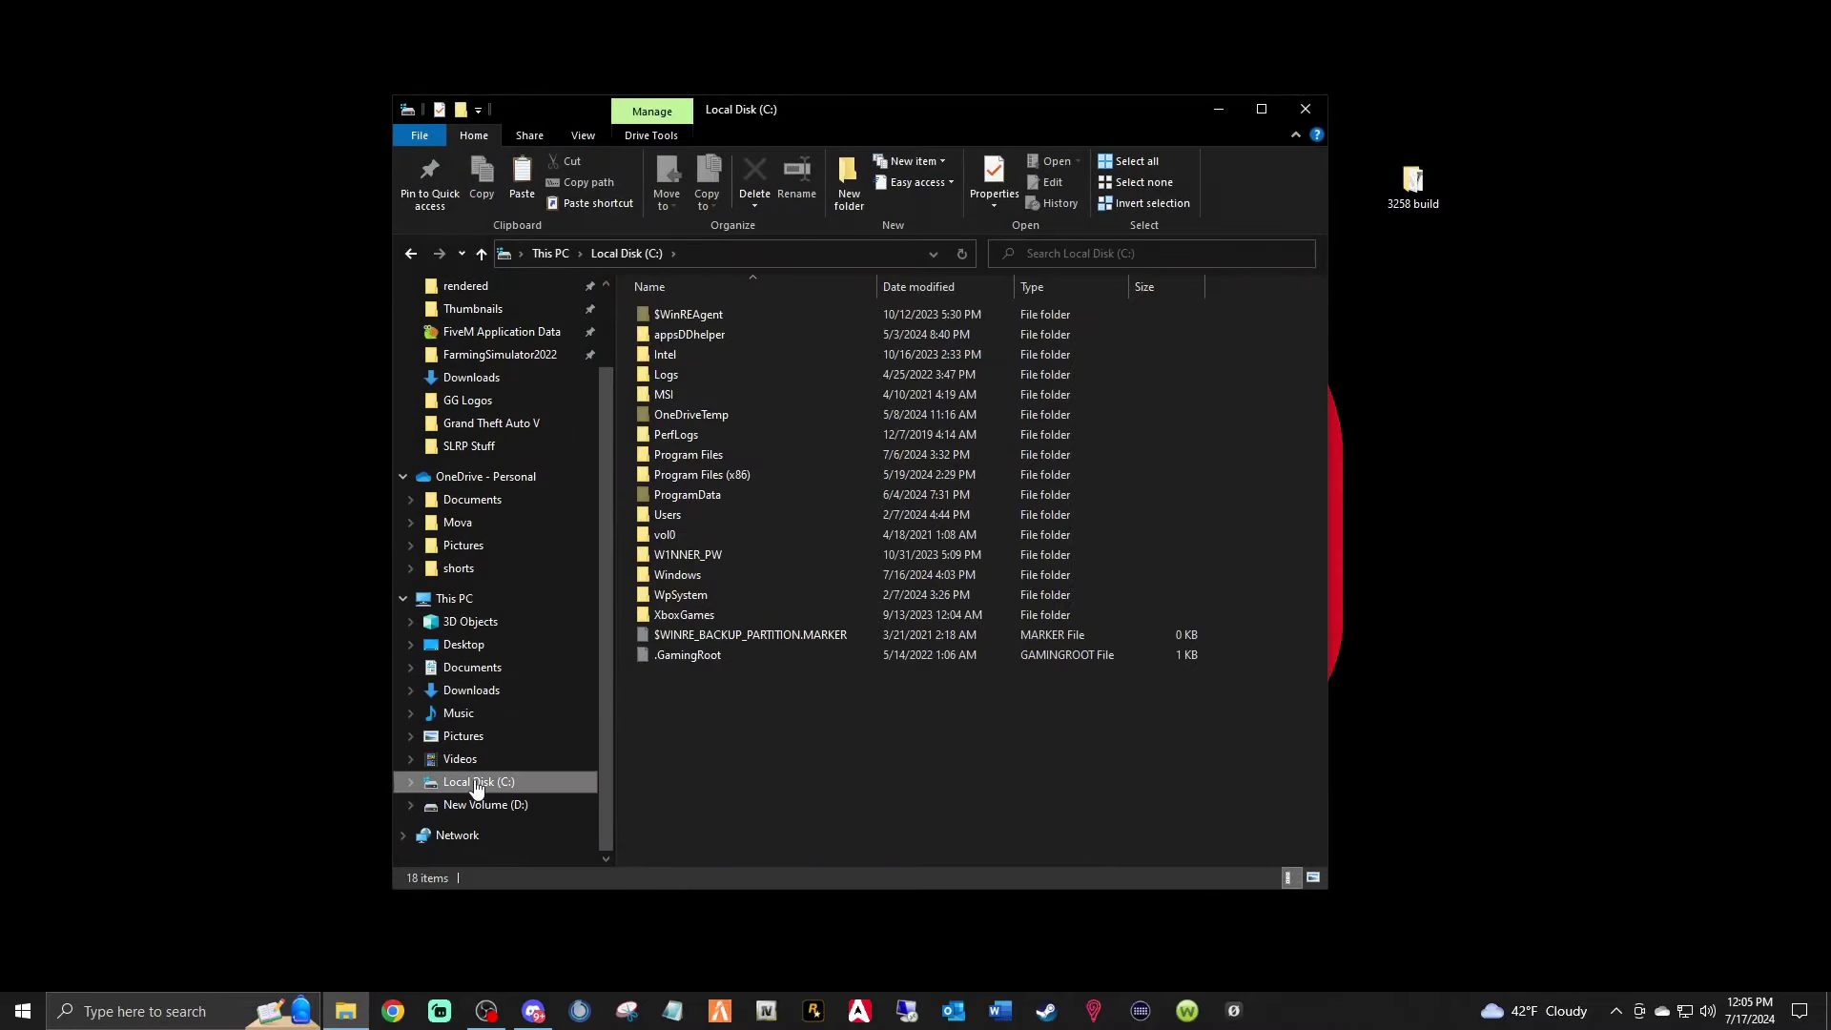
double_click(715, 477)
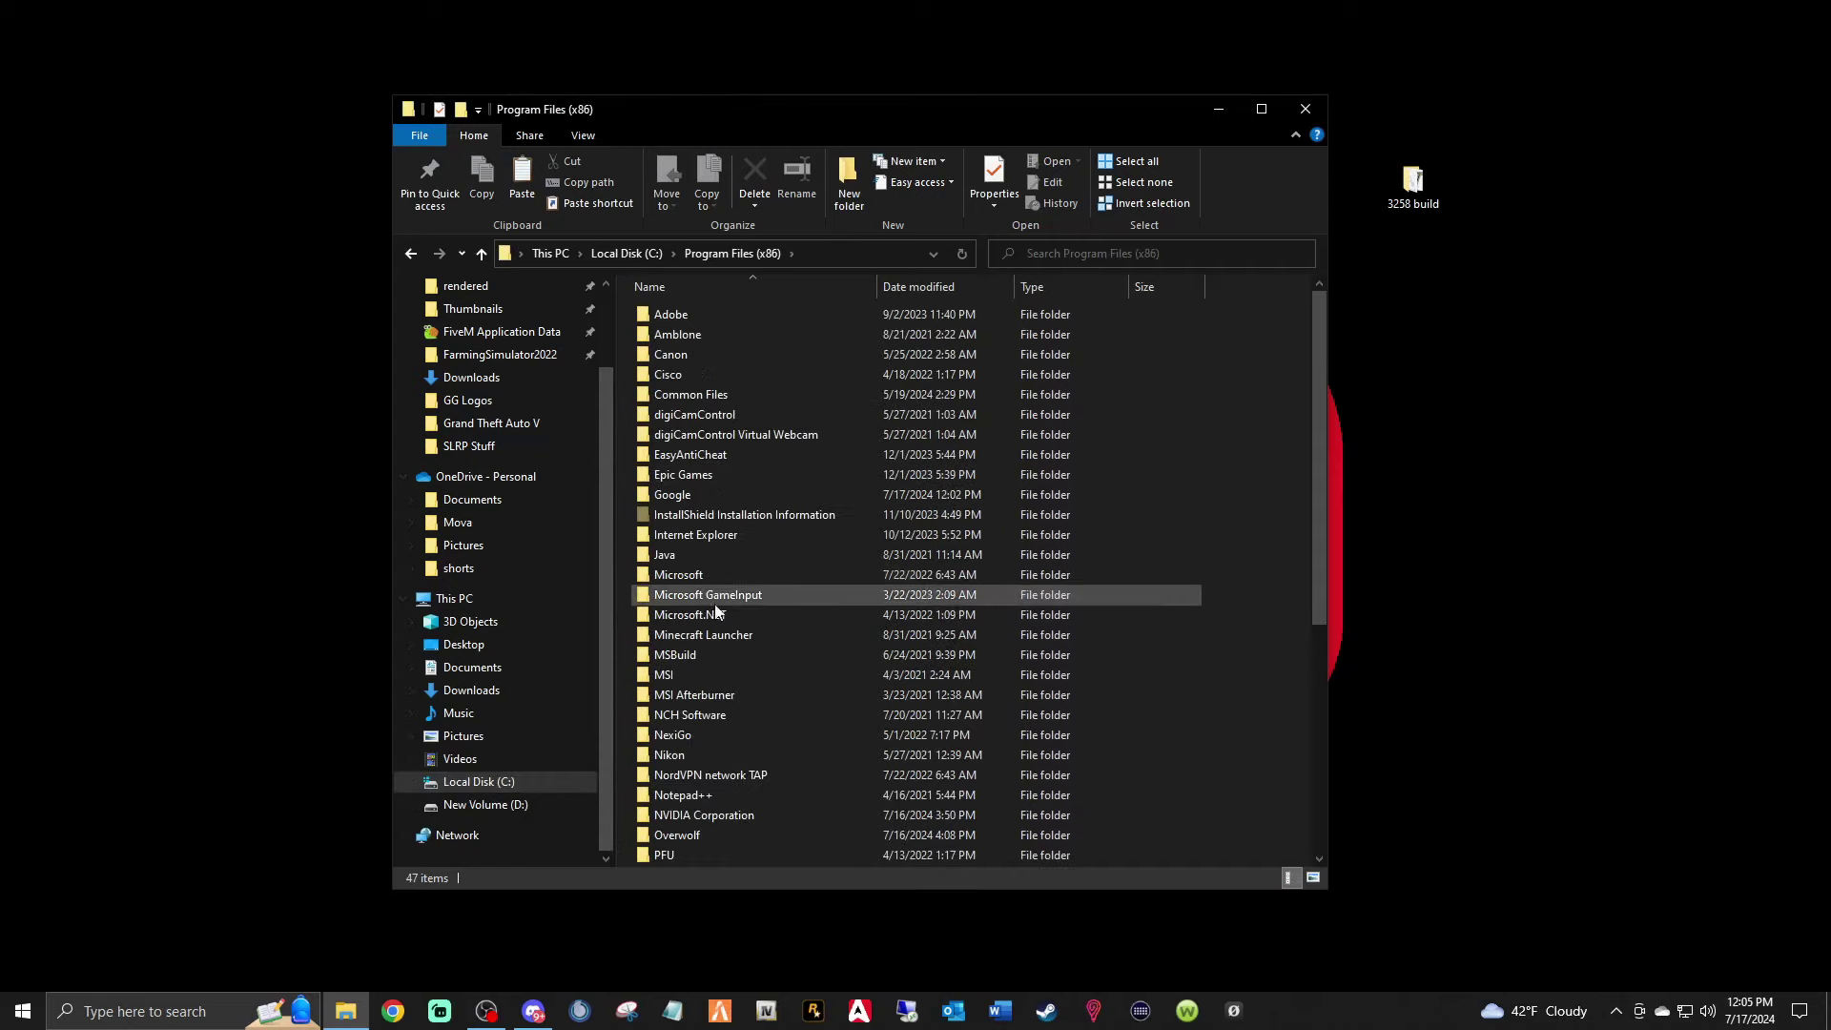
scroll(716, 658, "down", 4)
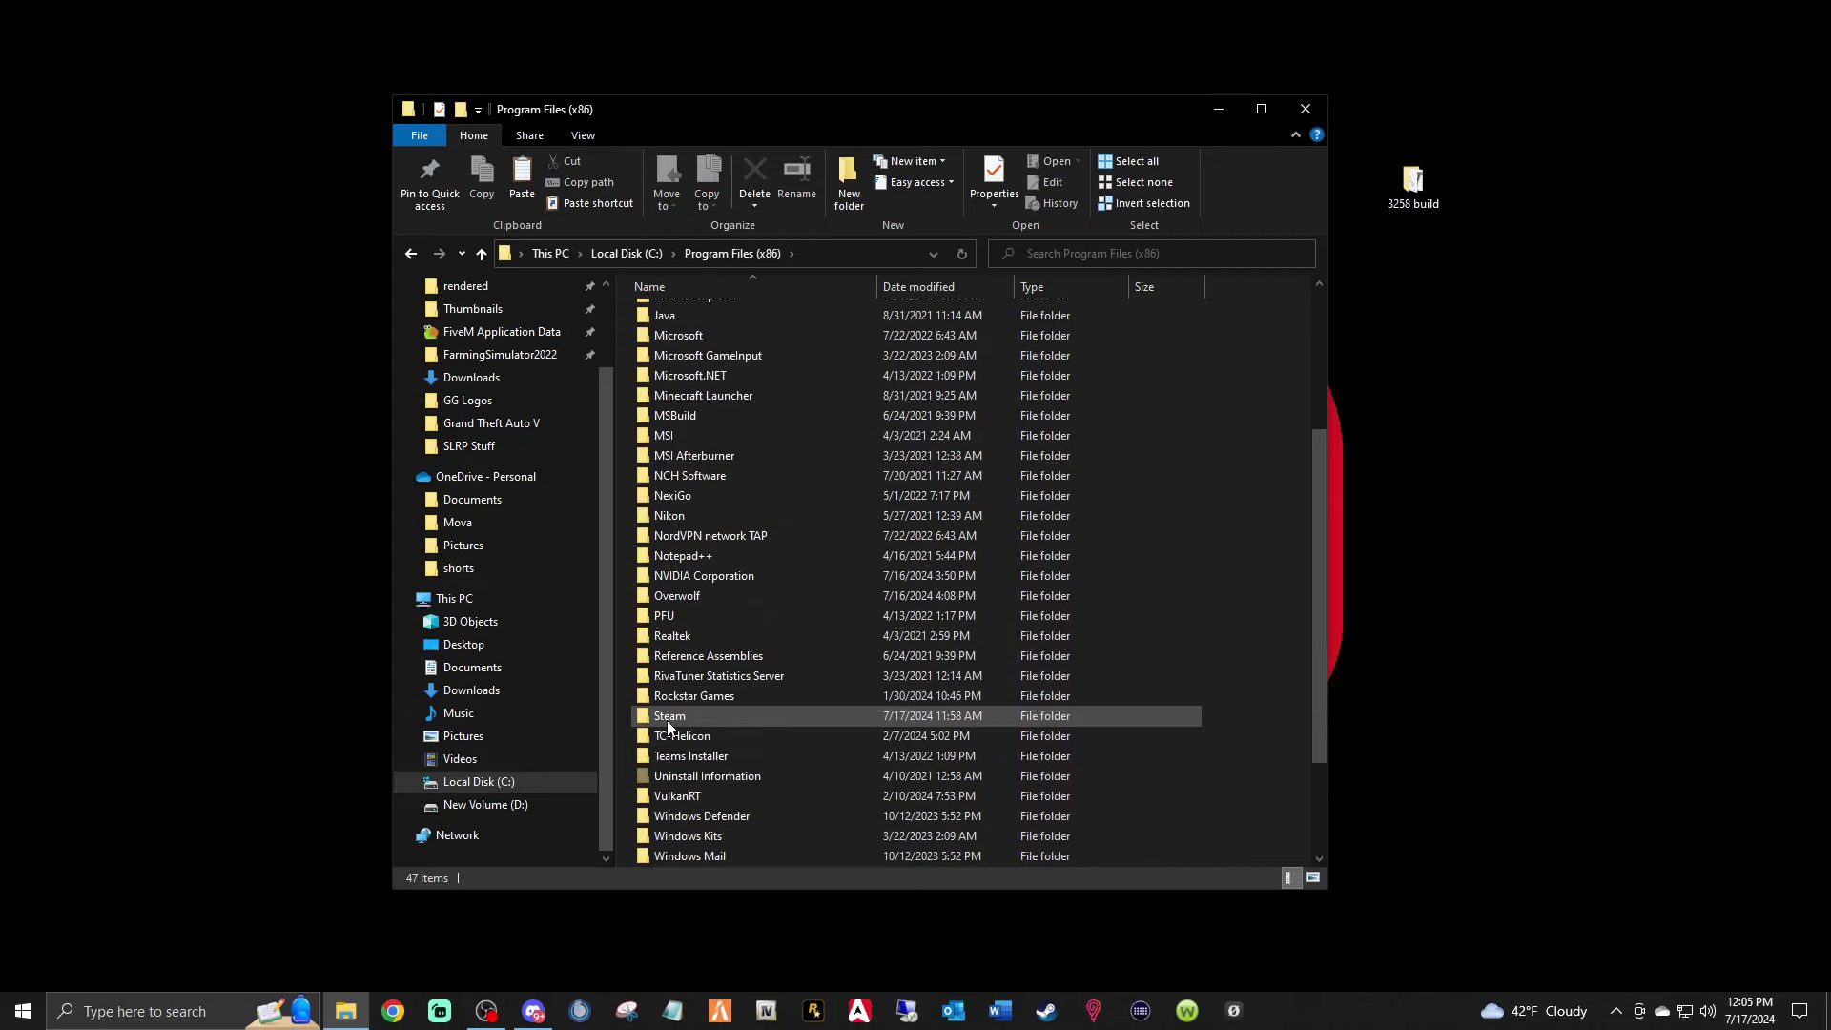
double_click(669, 717)
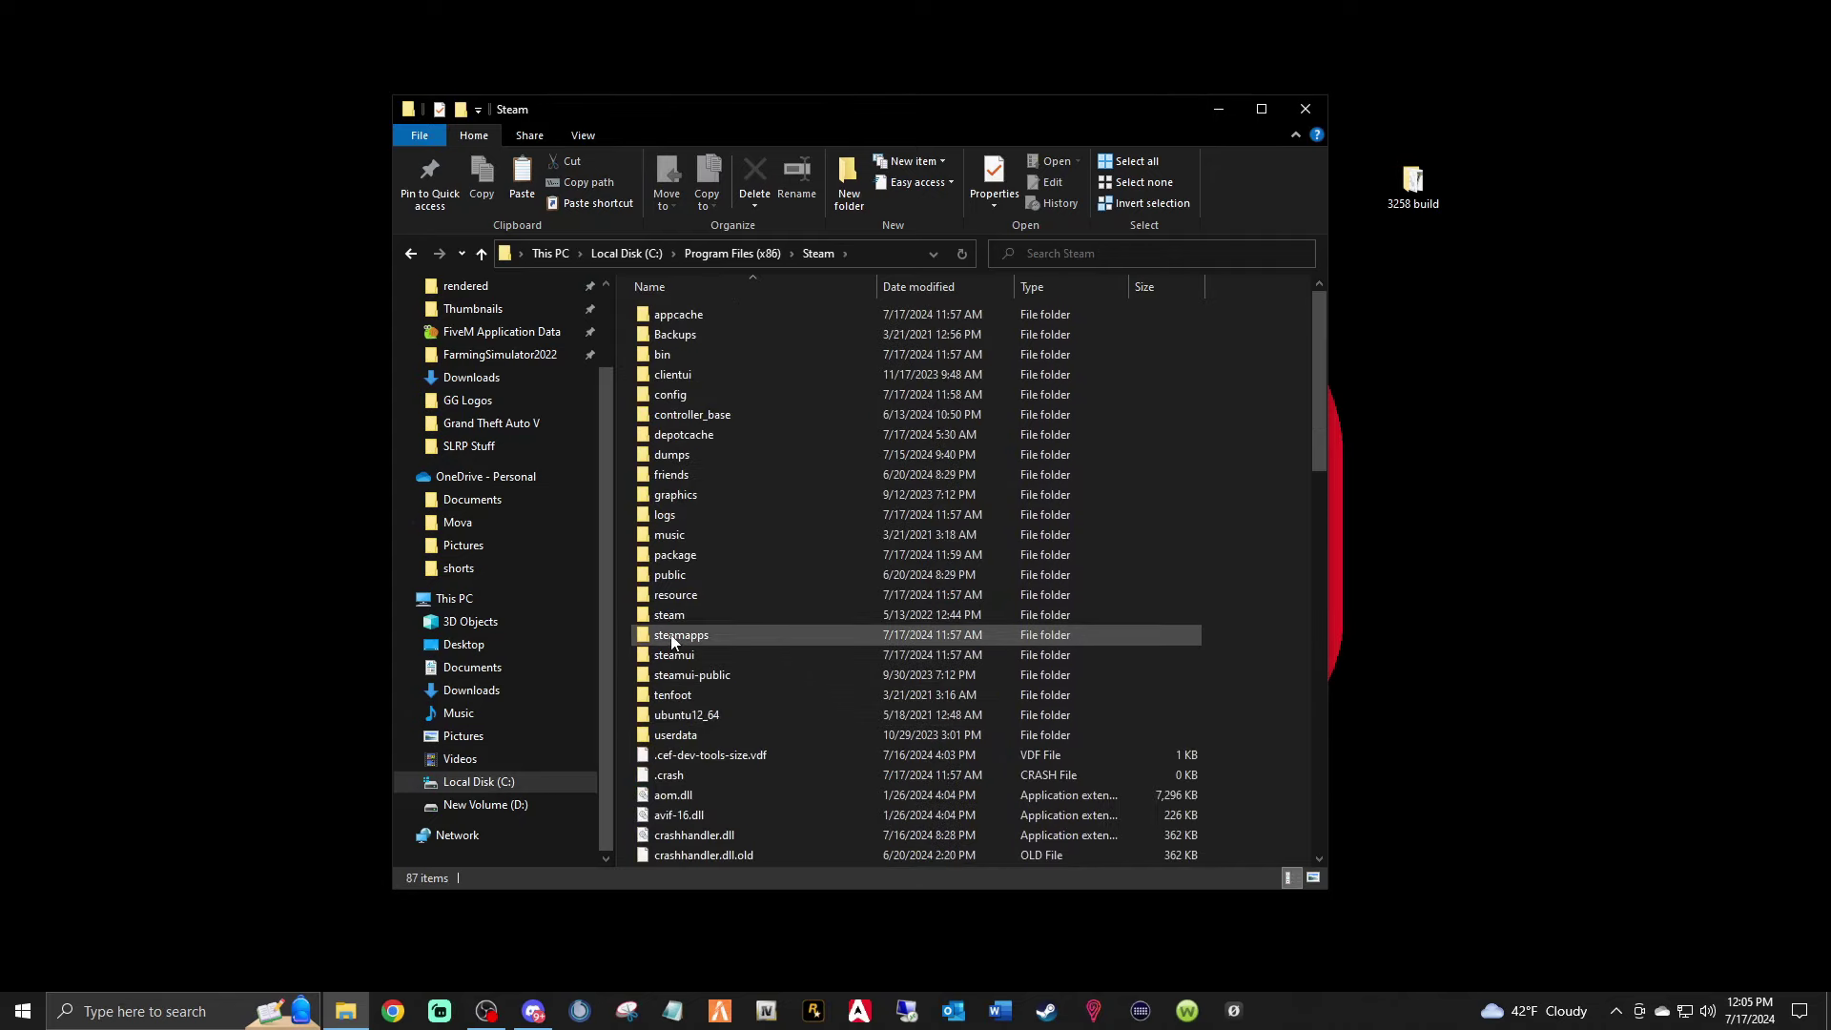
double_click(673, 637)
double_click(672, 315)
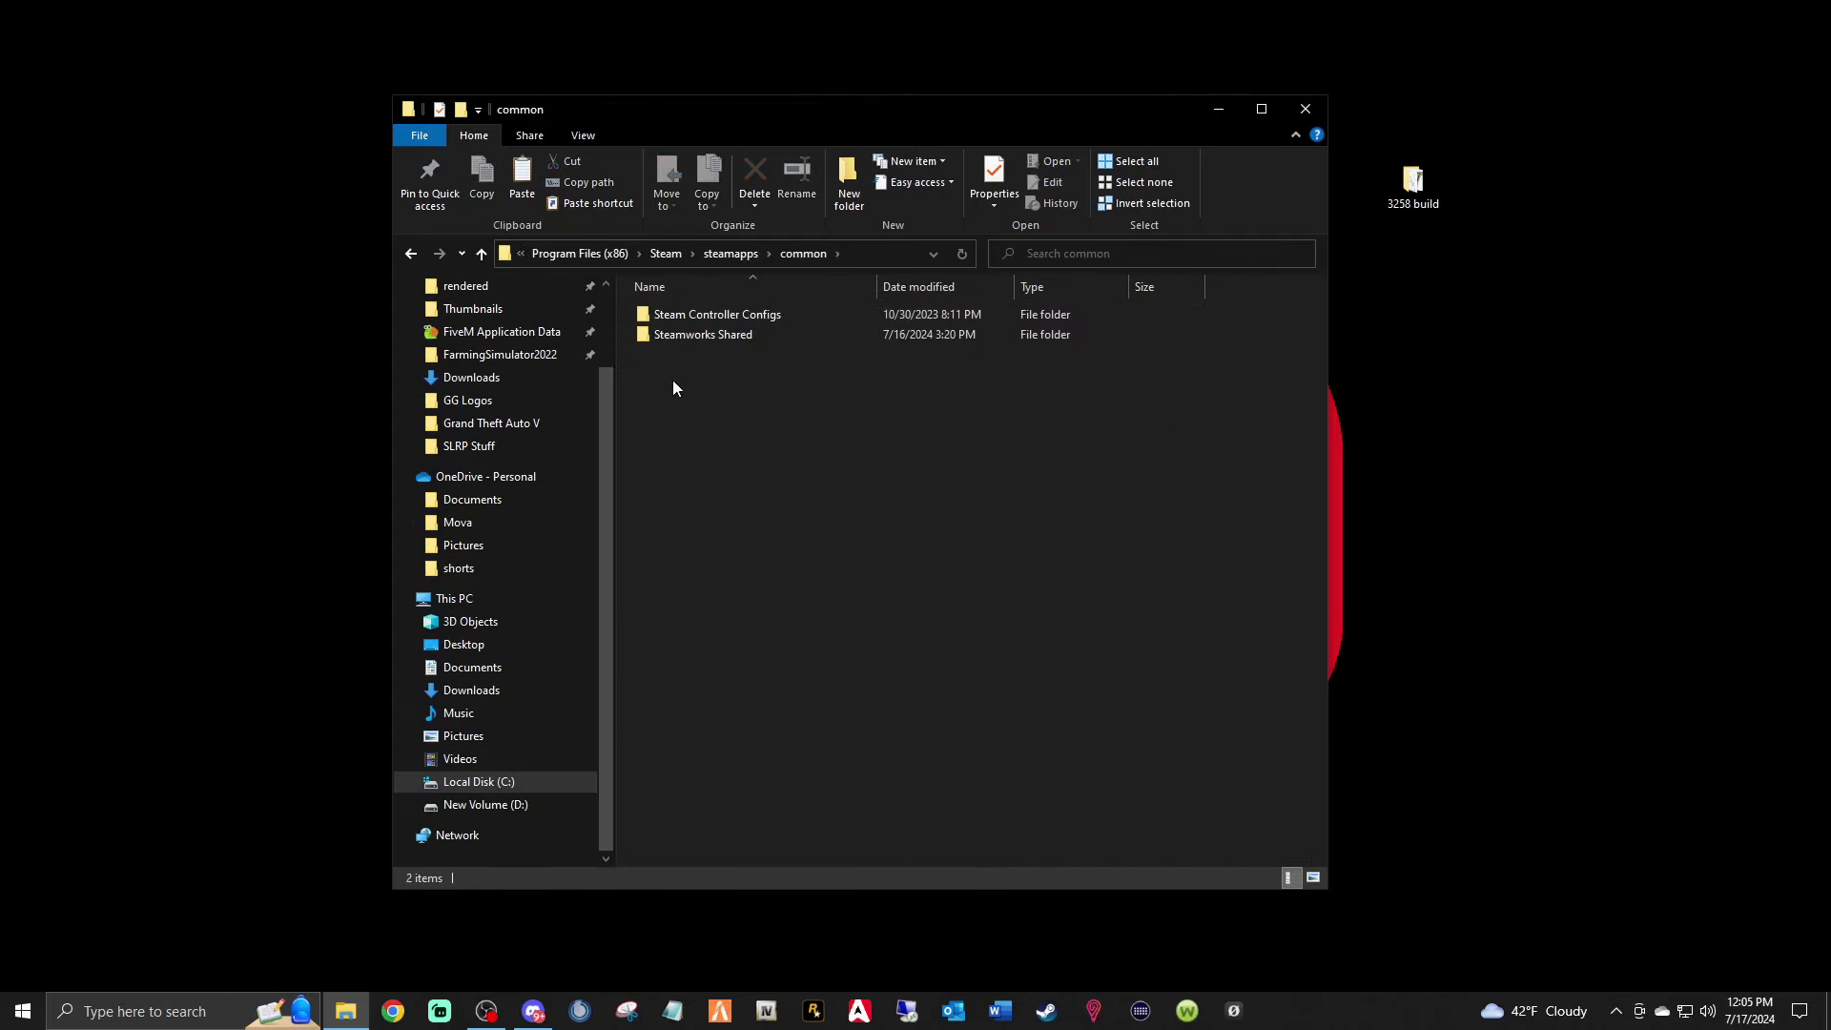
Open Grand Theft Auto V in D:'s steamapps common folder and select GTA5.exe.
scroll(477, 429, "up", 2)
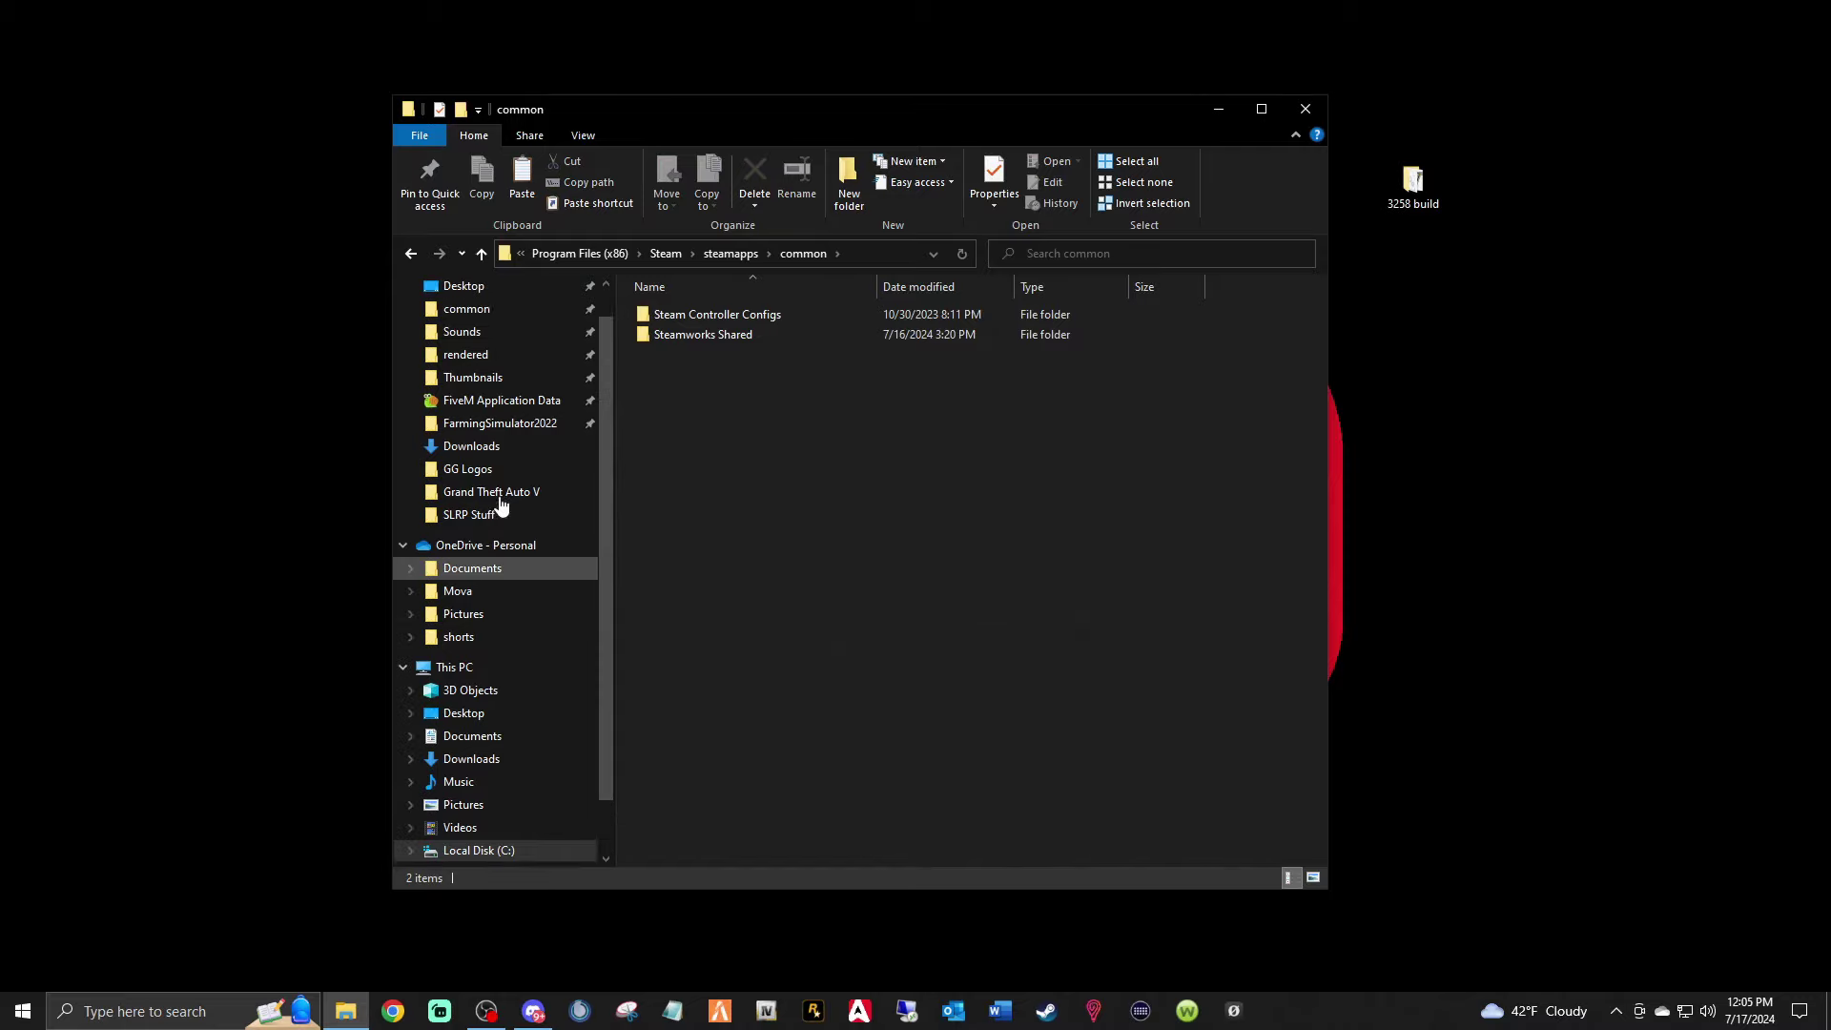
left_click(468, 349)
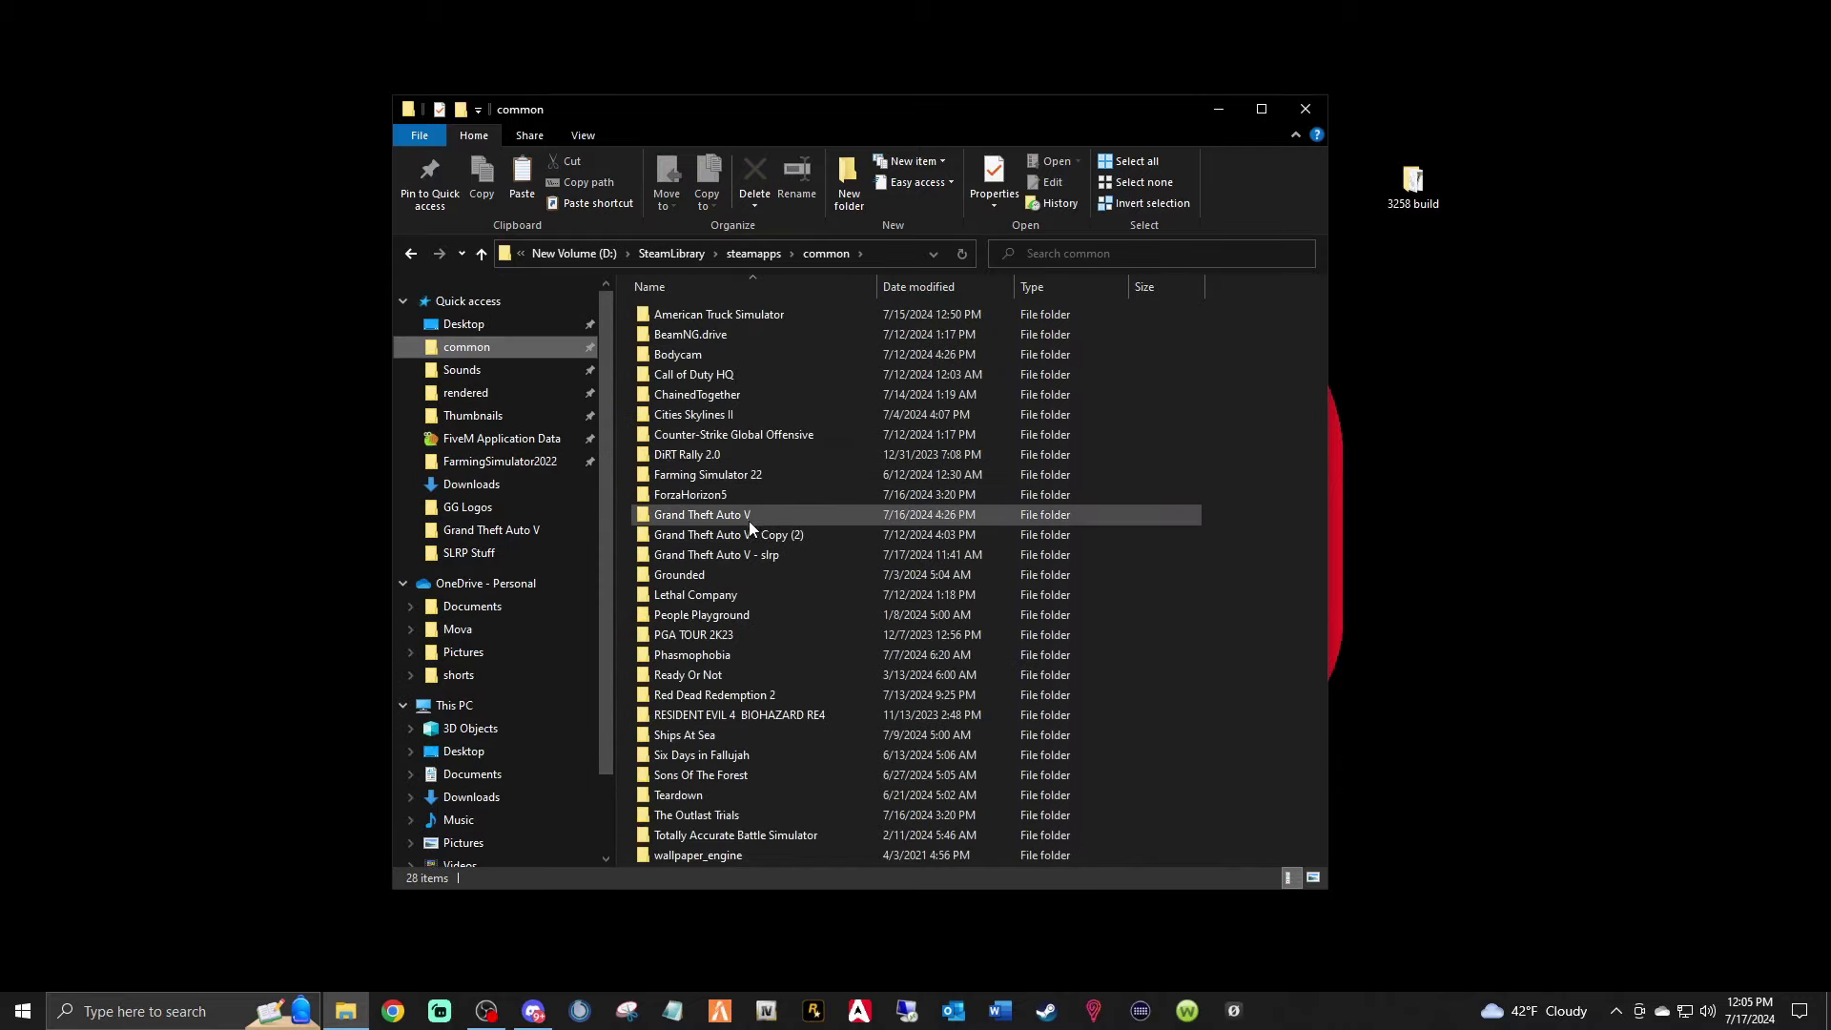
double_click(746, 515)
scroll(821, 604, "down", 4)
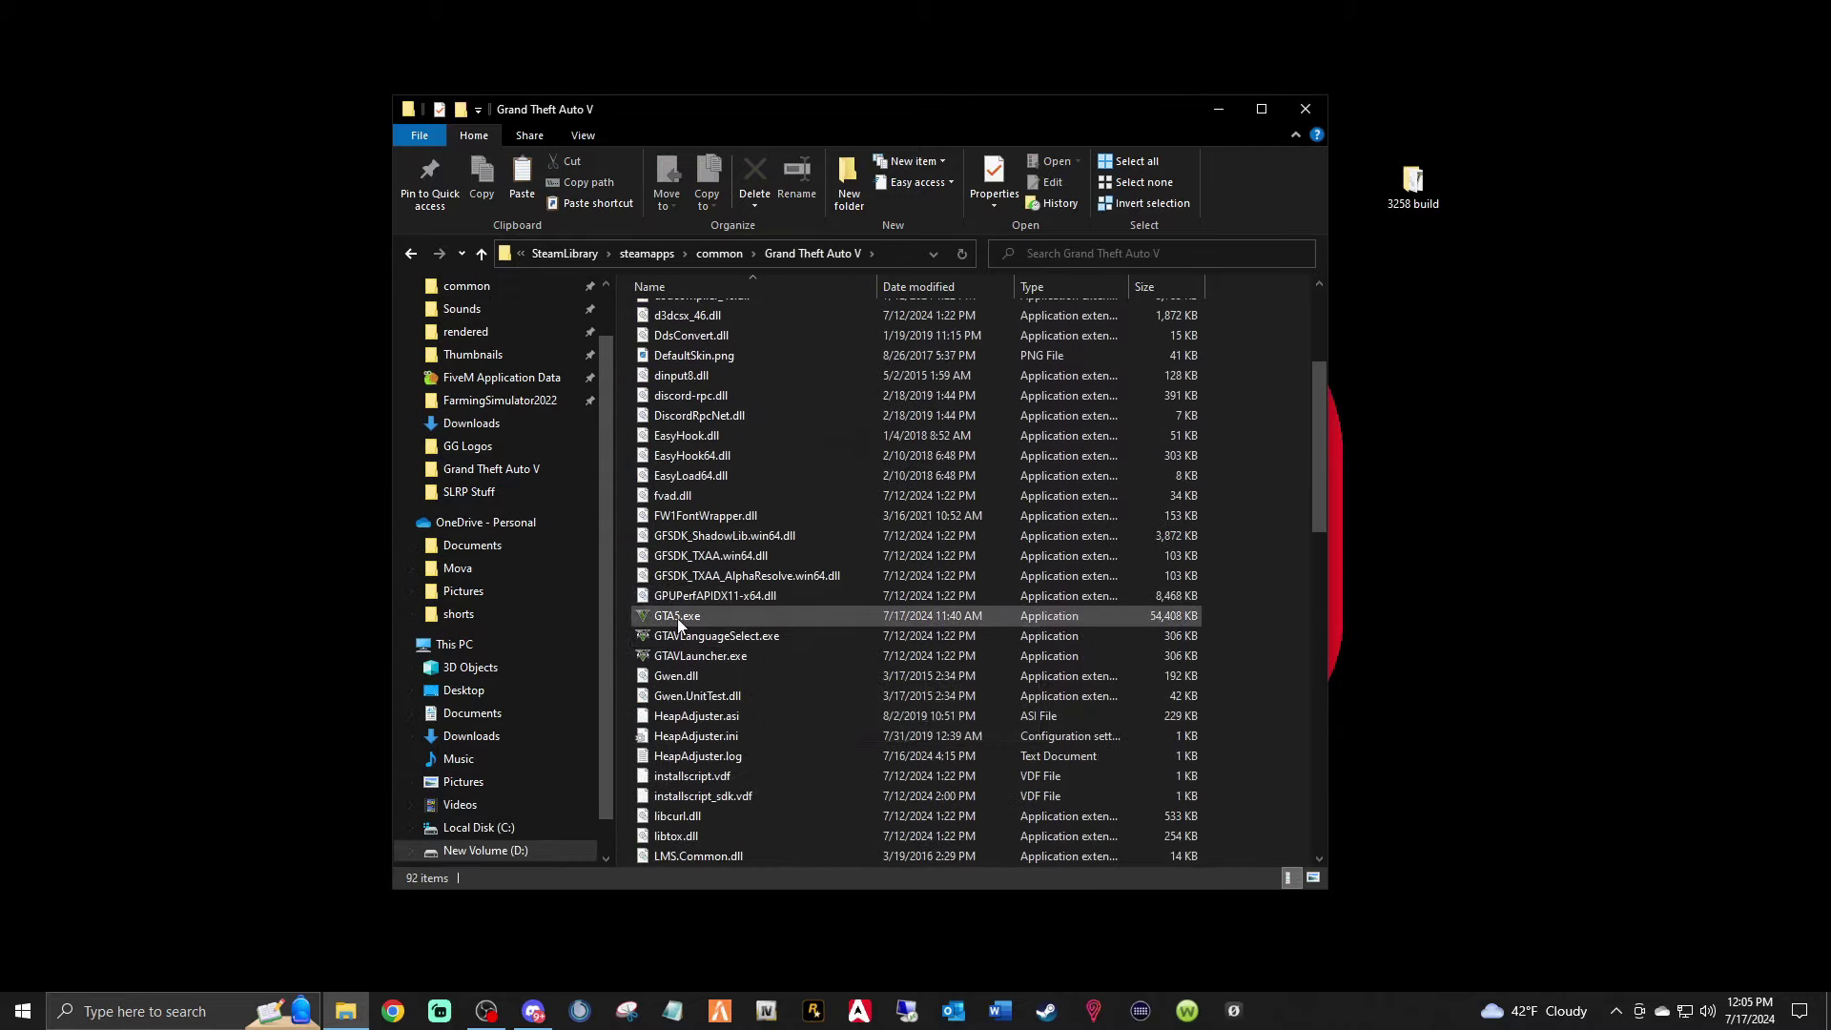
left_click(677, 618)
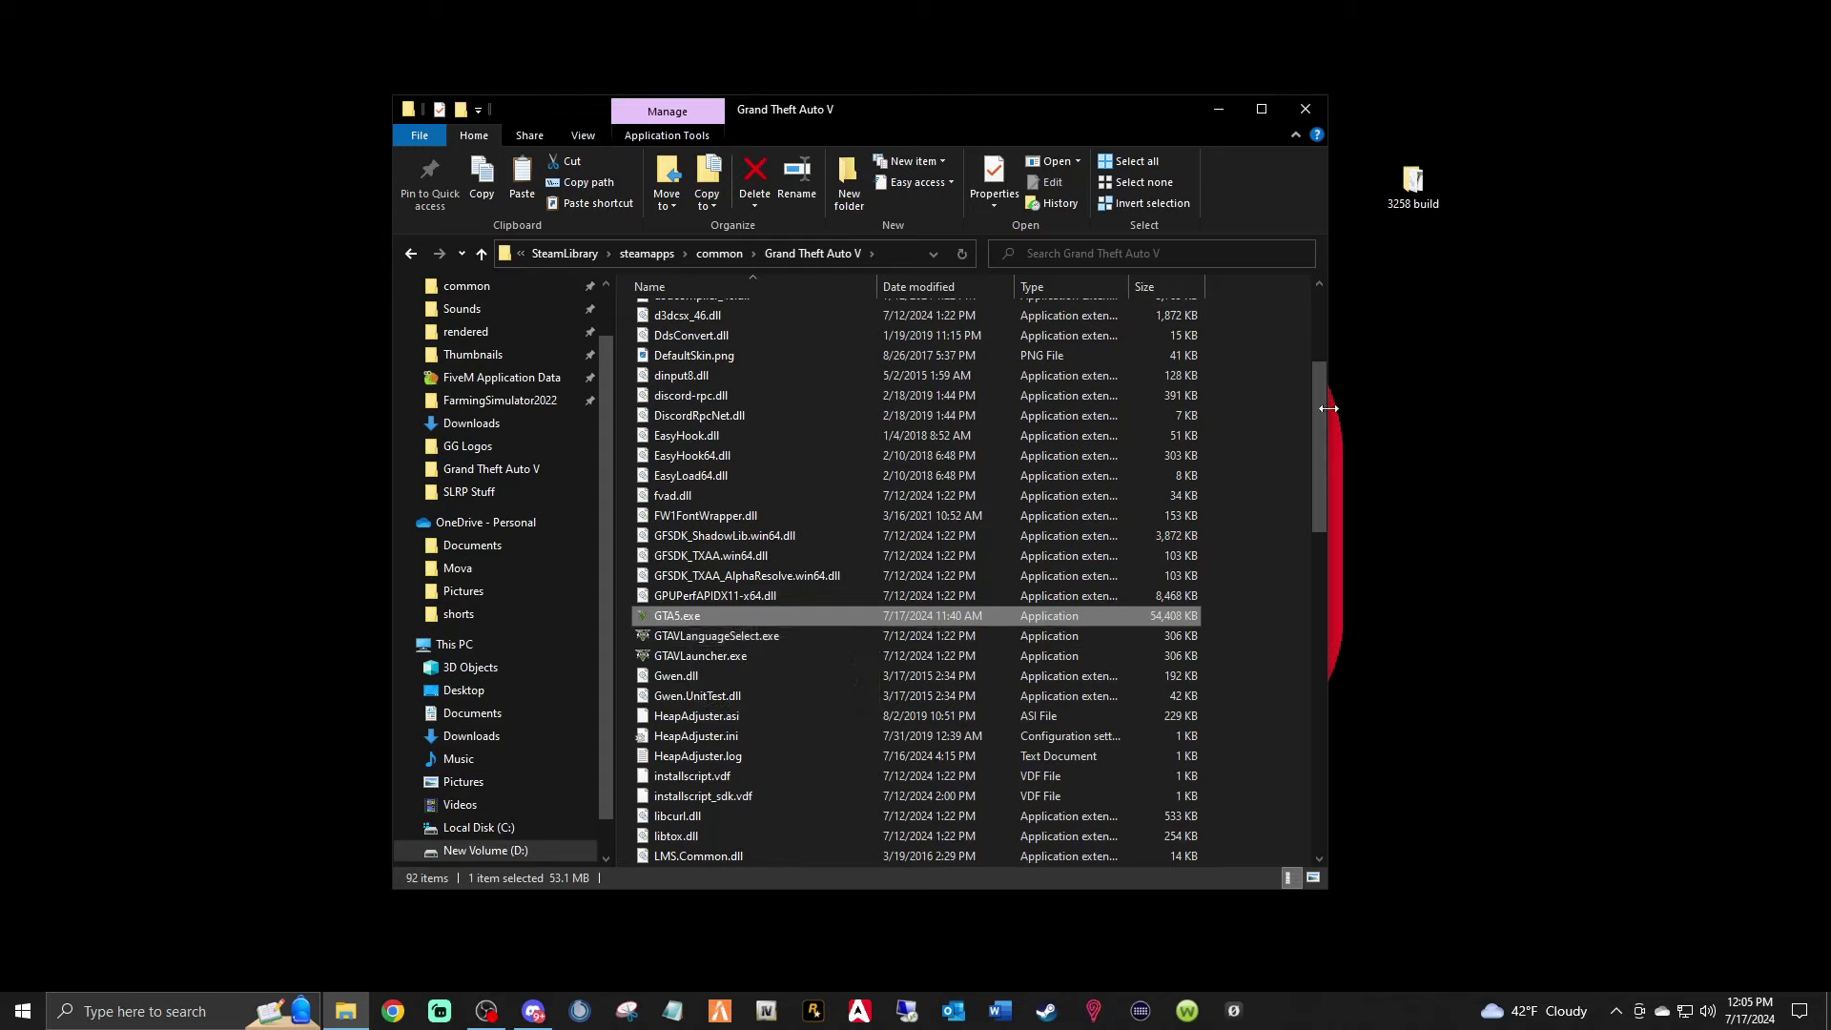
Open the 3258 build folder in its own window, right of the Grand Theft Auto V window.
double_click(1418, 194)
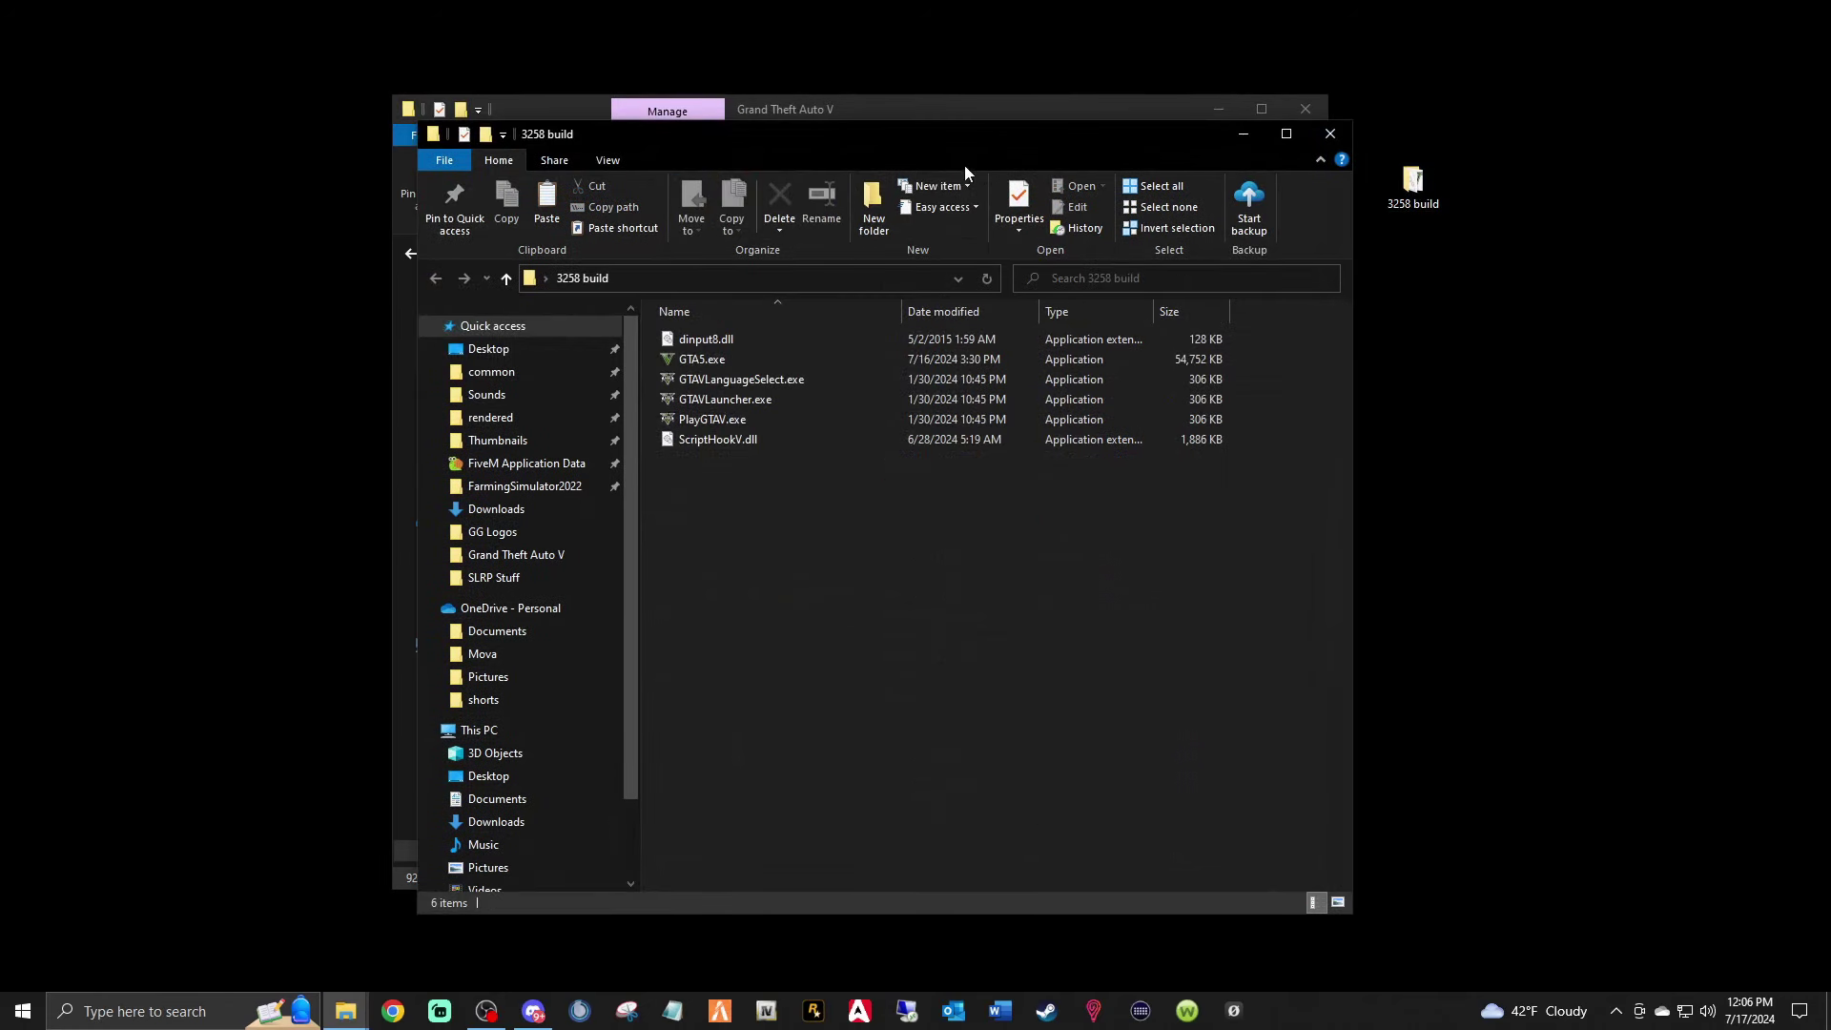
left_click_drag(965, 164, 1340, 209)
left_click_drag(986, 112, 625, 145)
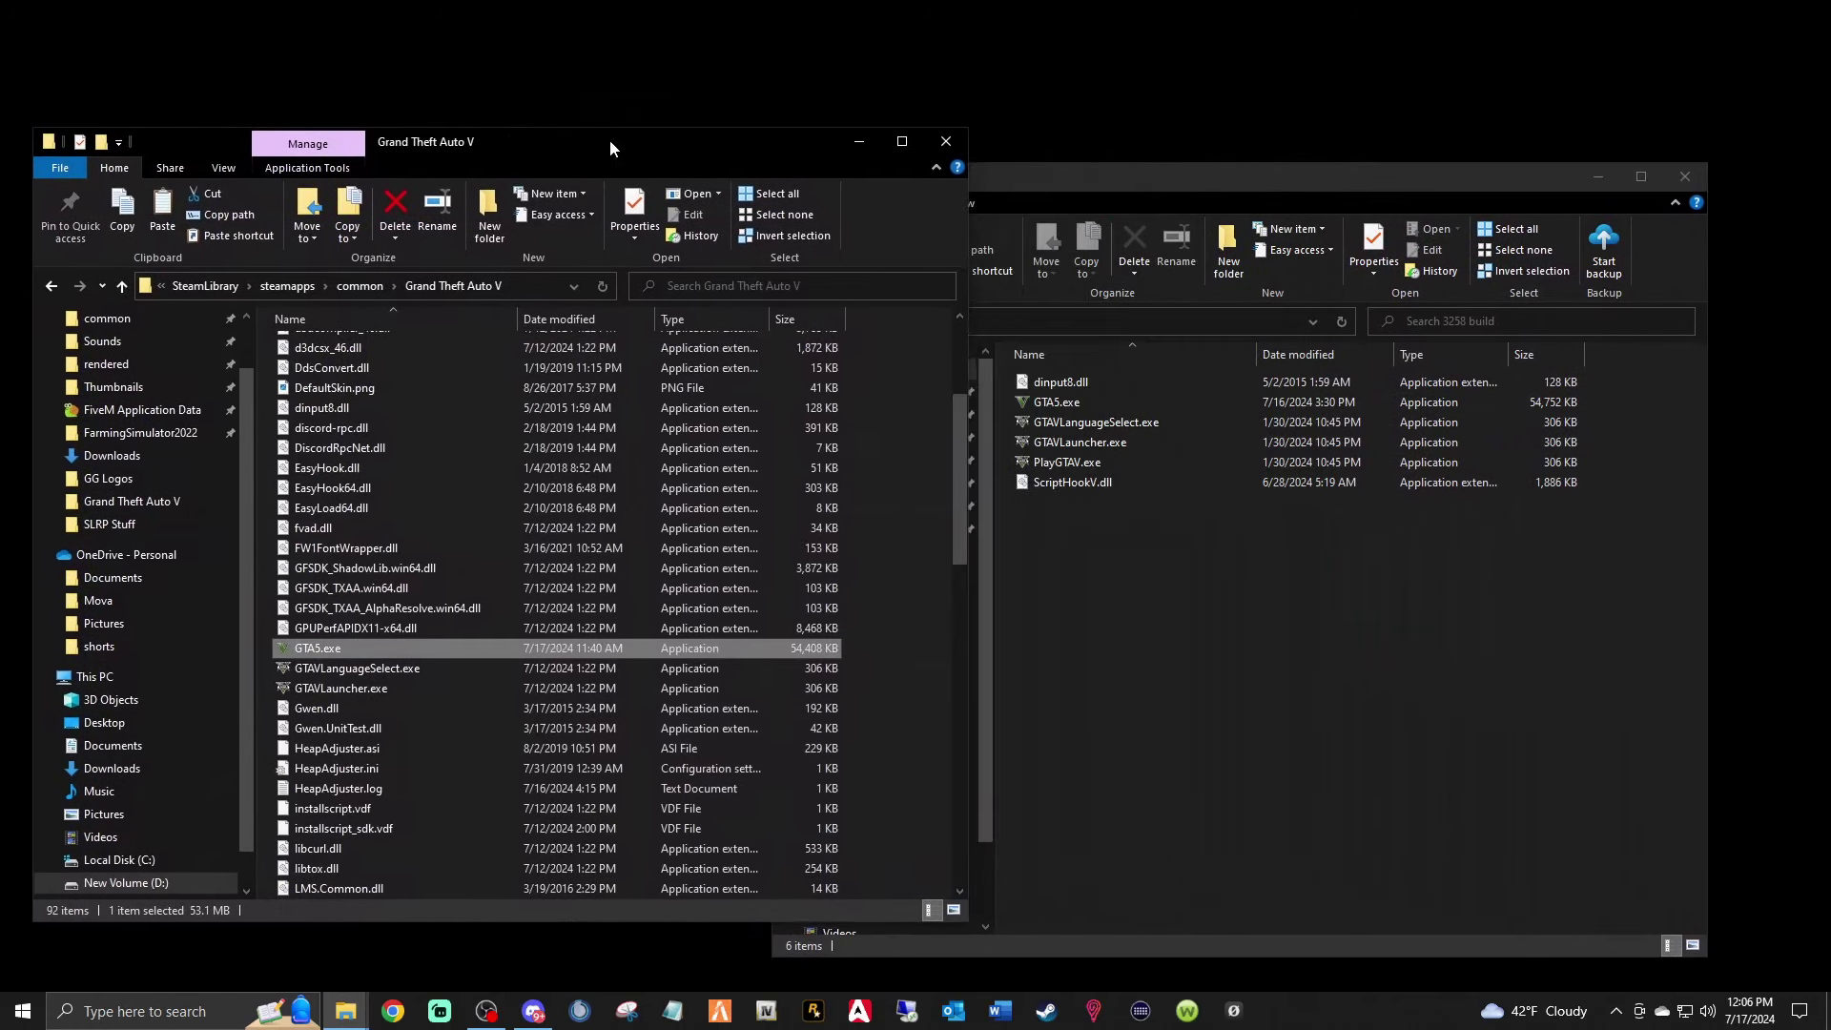
left_click_drag(1107, 179, 1240, 169)
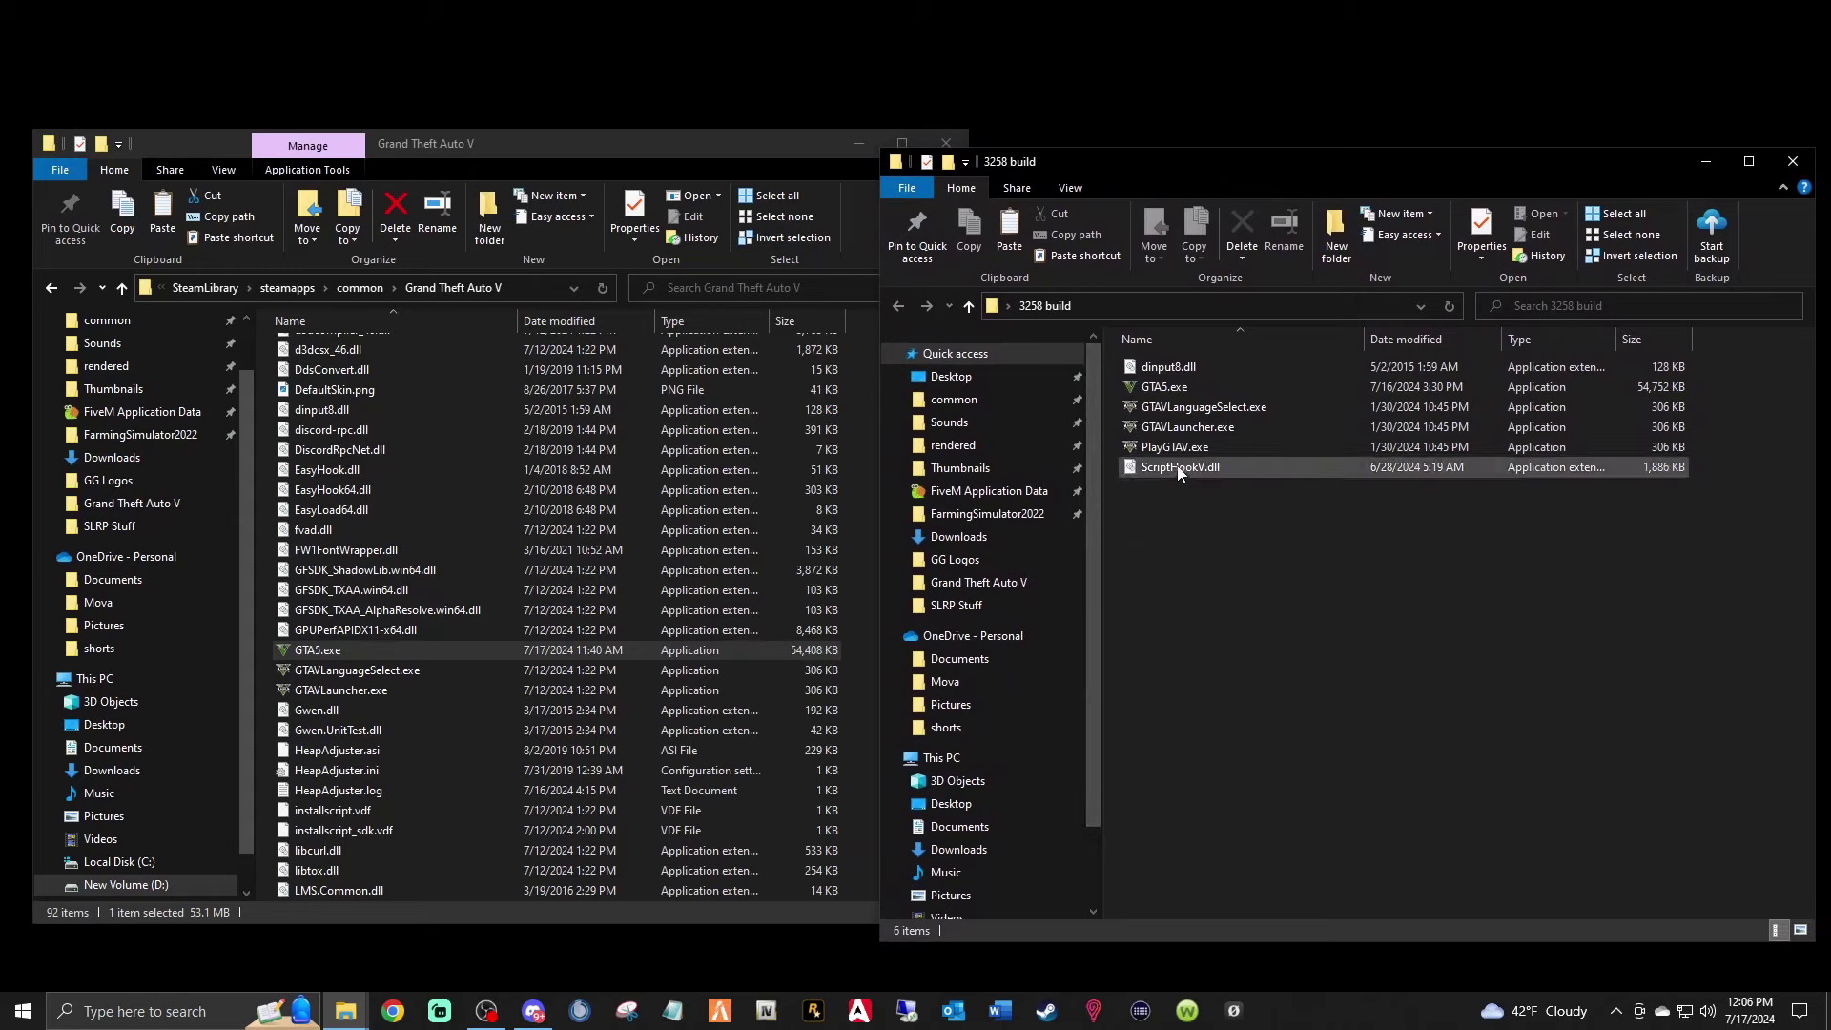
Select GTA5.exe through GTAVLauncher.exe plus PlayGTAV.exe in the 3258 build folder.
left_click(1160, 388)
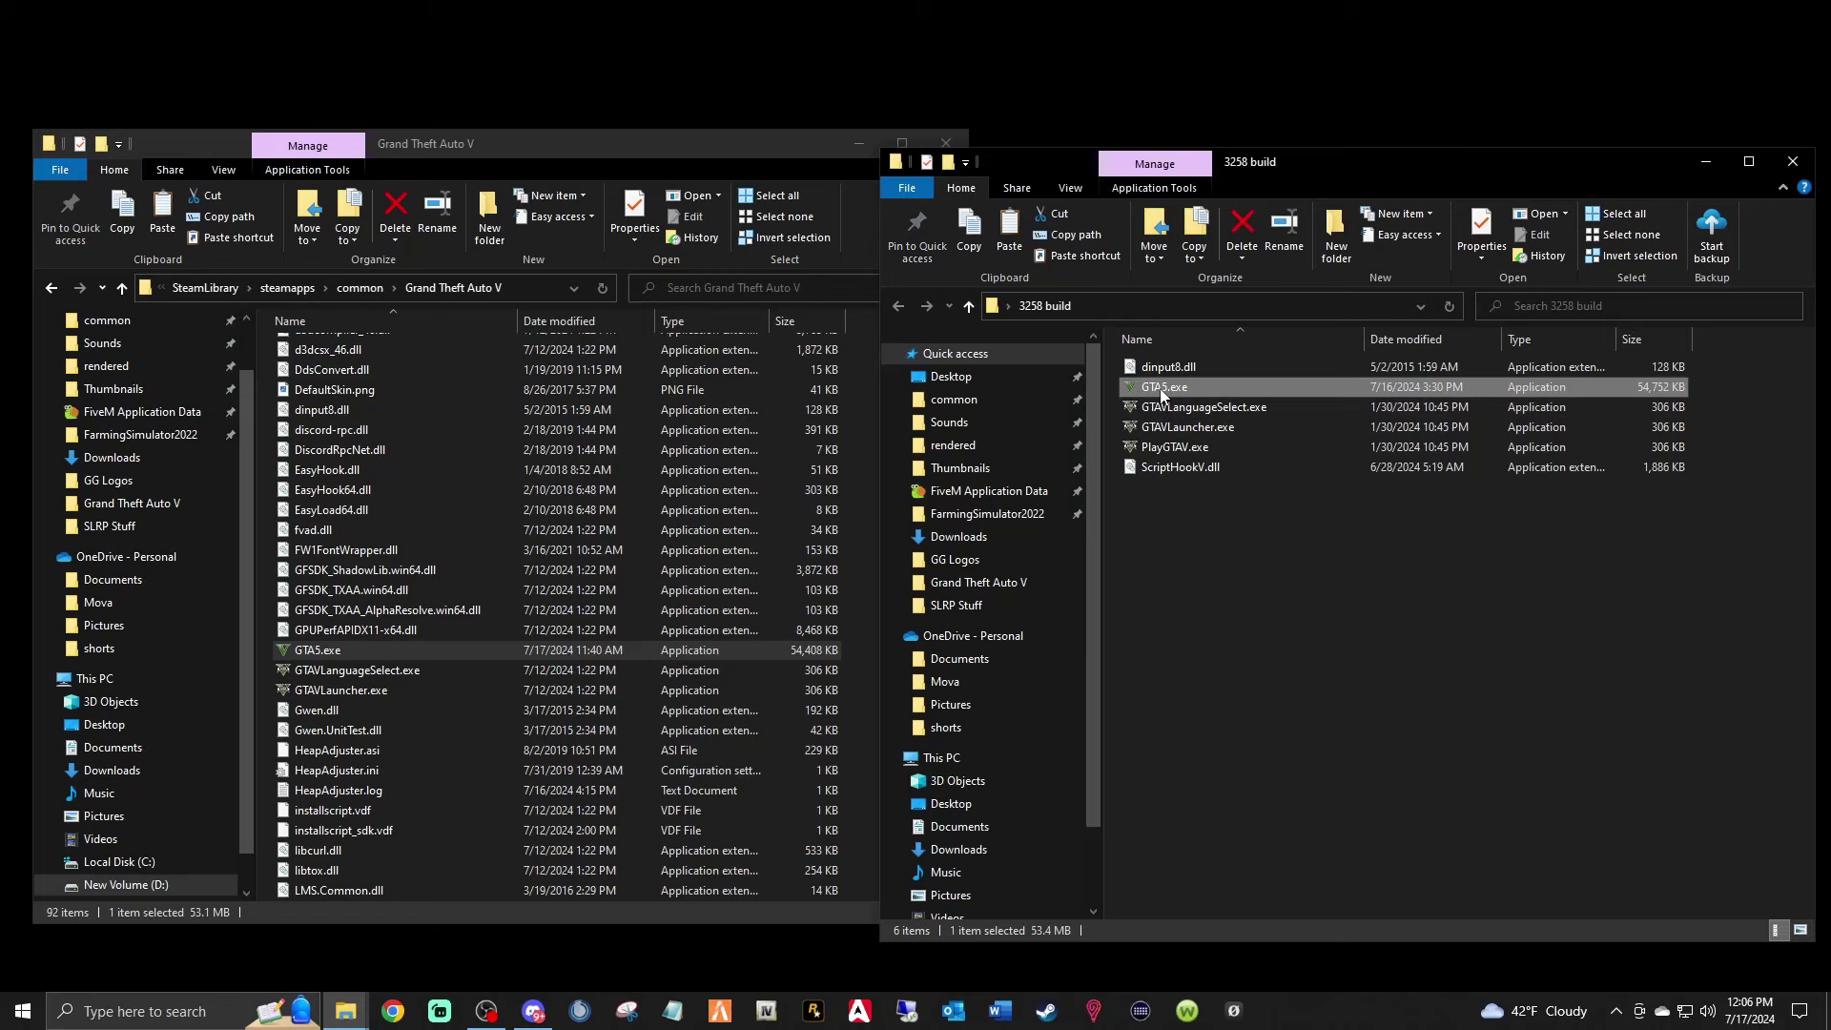
mouse_move(1158, 387)
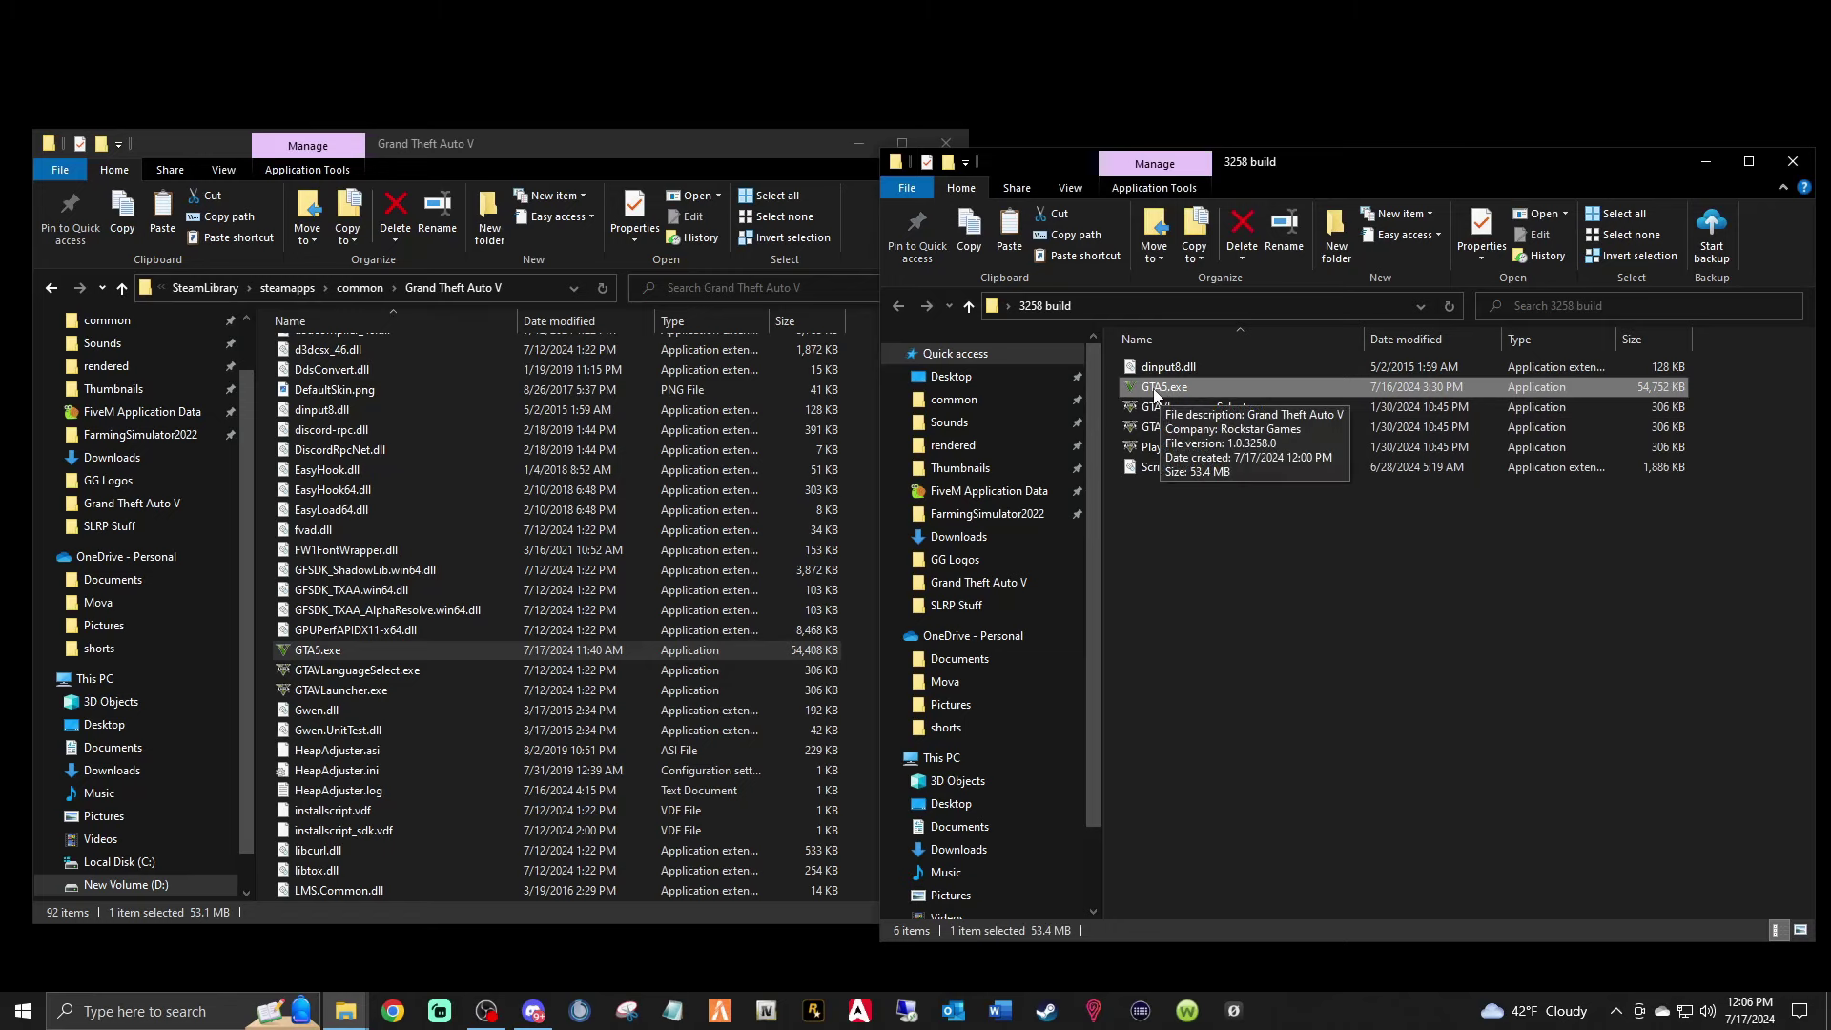
left_click(1156, 427, "shift")
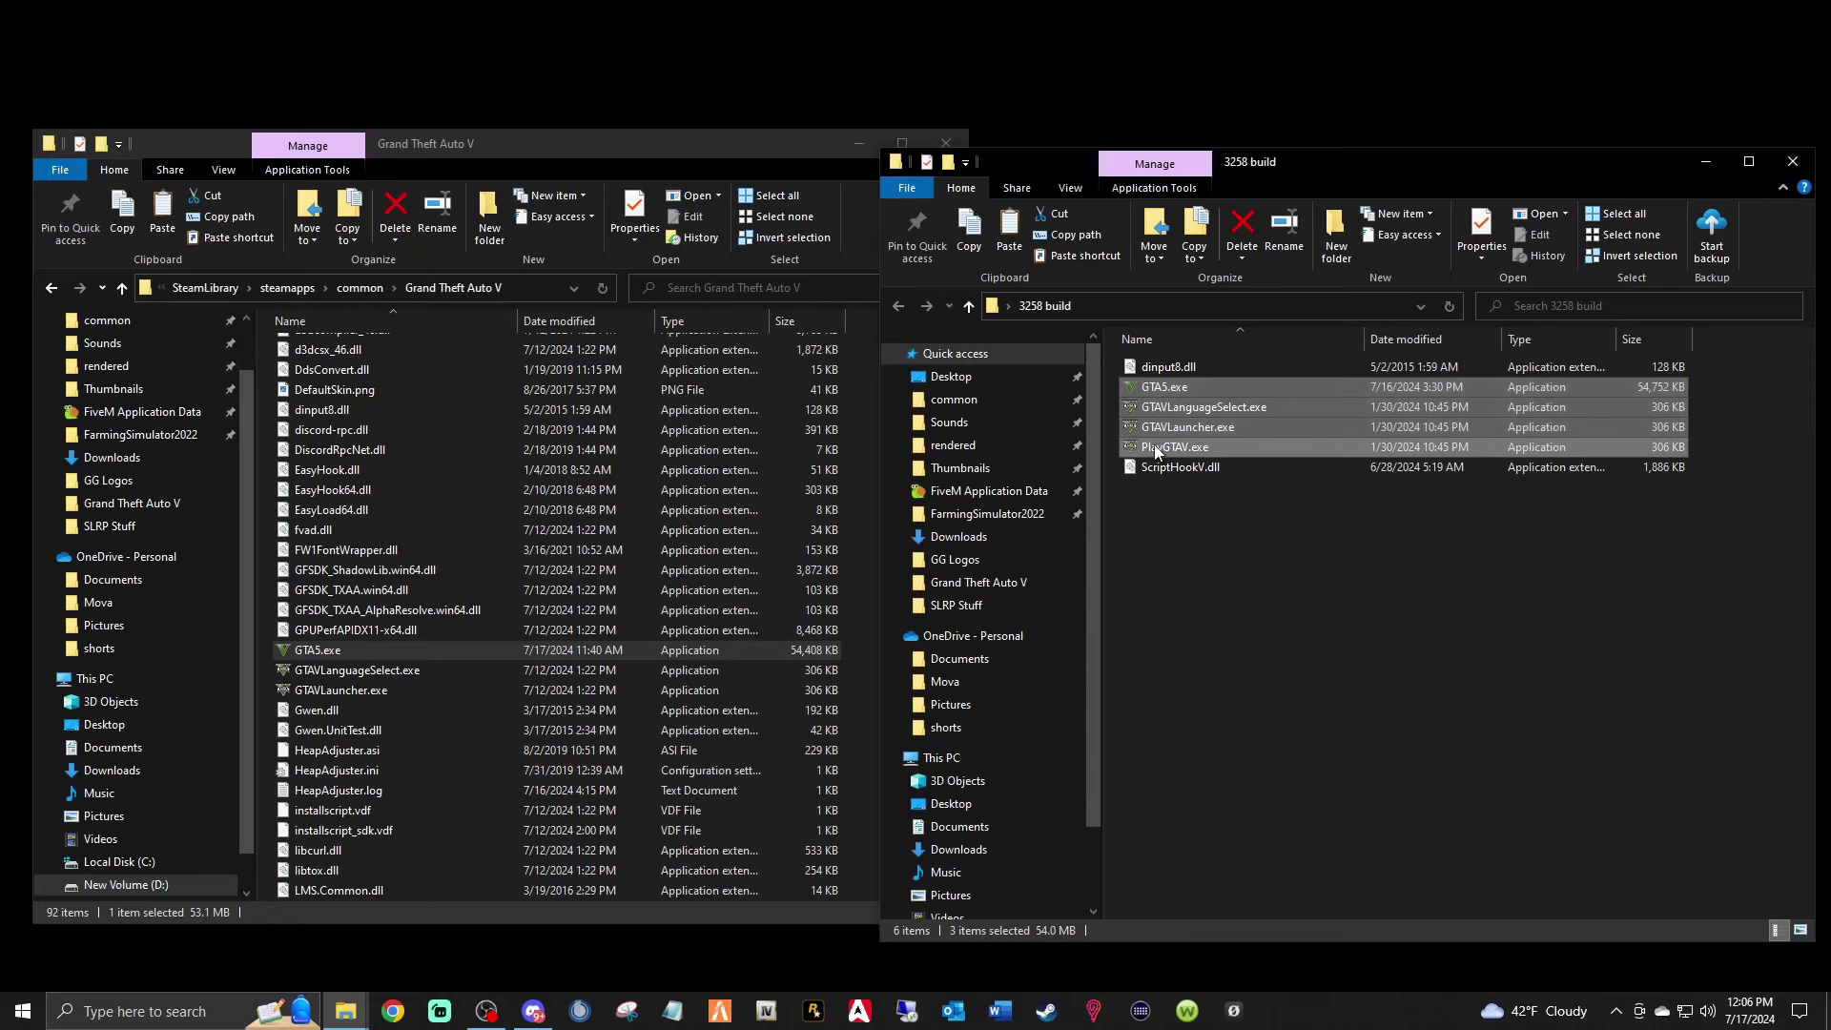
left_click(1156, 448, "shift")
Arrange both windows side by side, widening Grand Theft Auto V to show its Size column.
left_click_drag(1285, 167, 1315, 164)
left_click(805, 155)
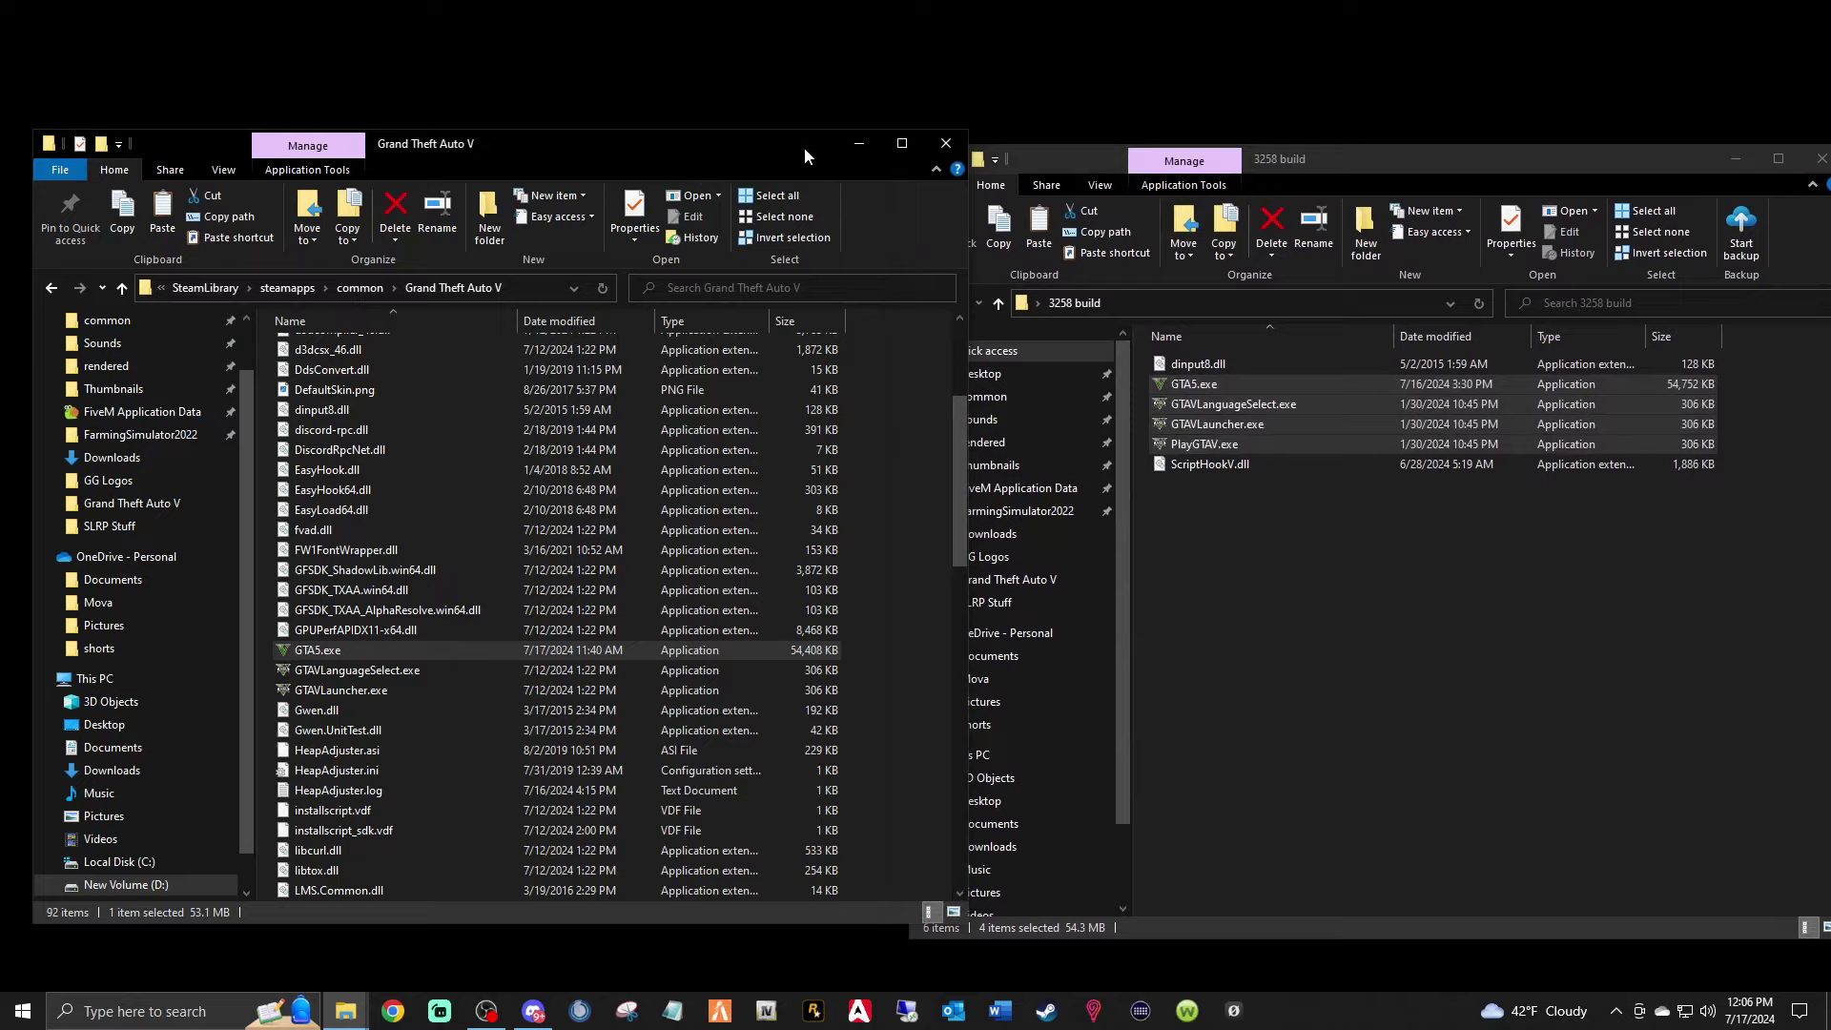
left_click_drag(804, 155, 934, 166)
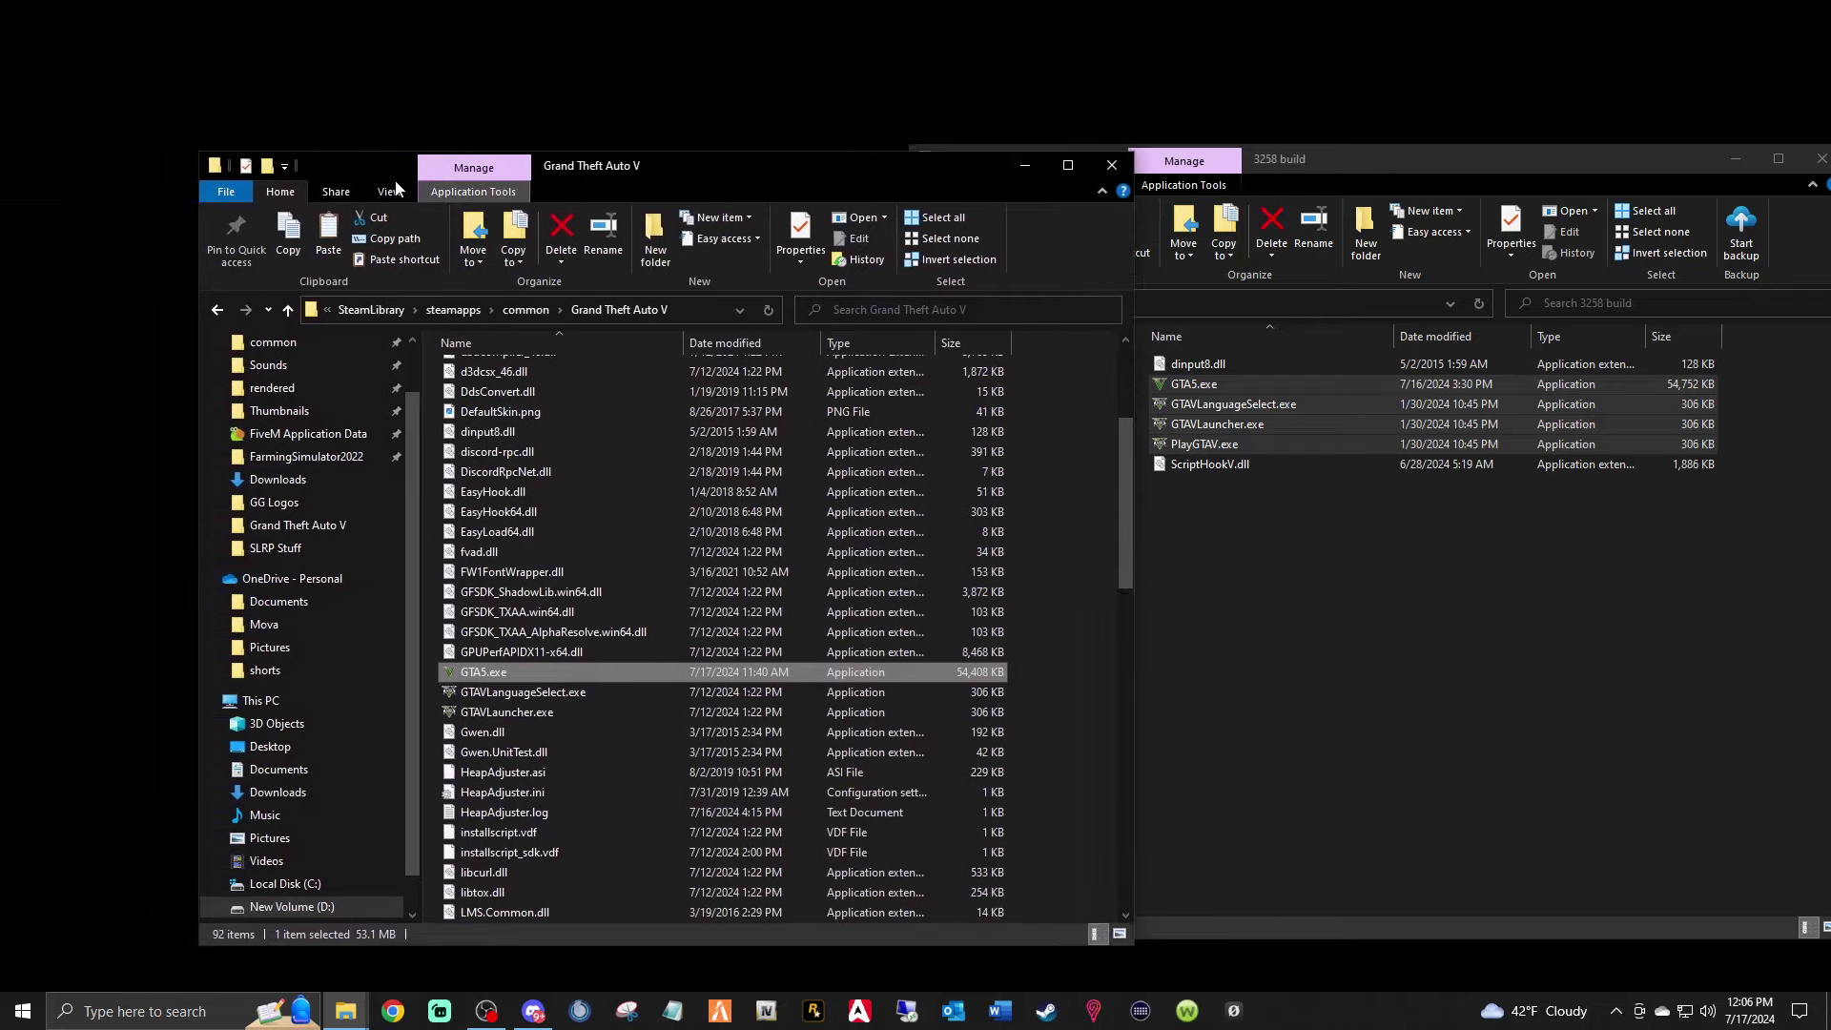
left_click_drag(198, 395, 359, 395)
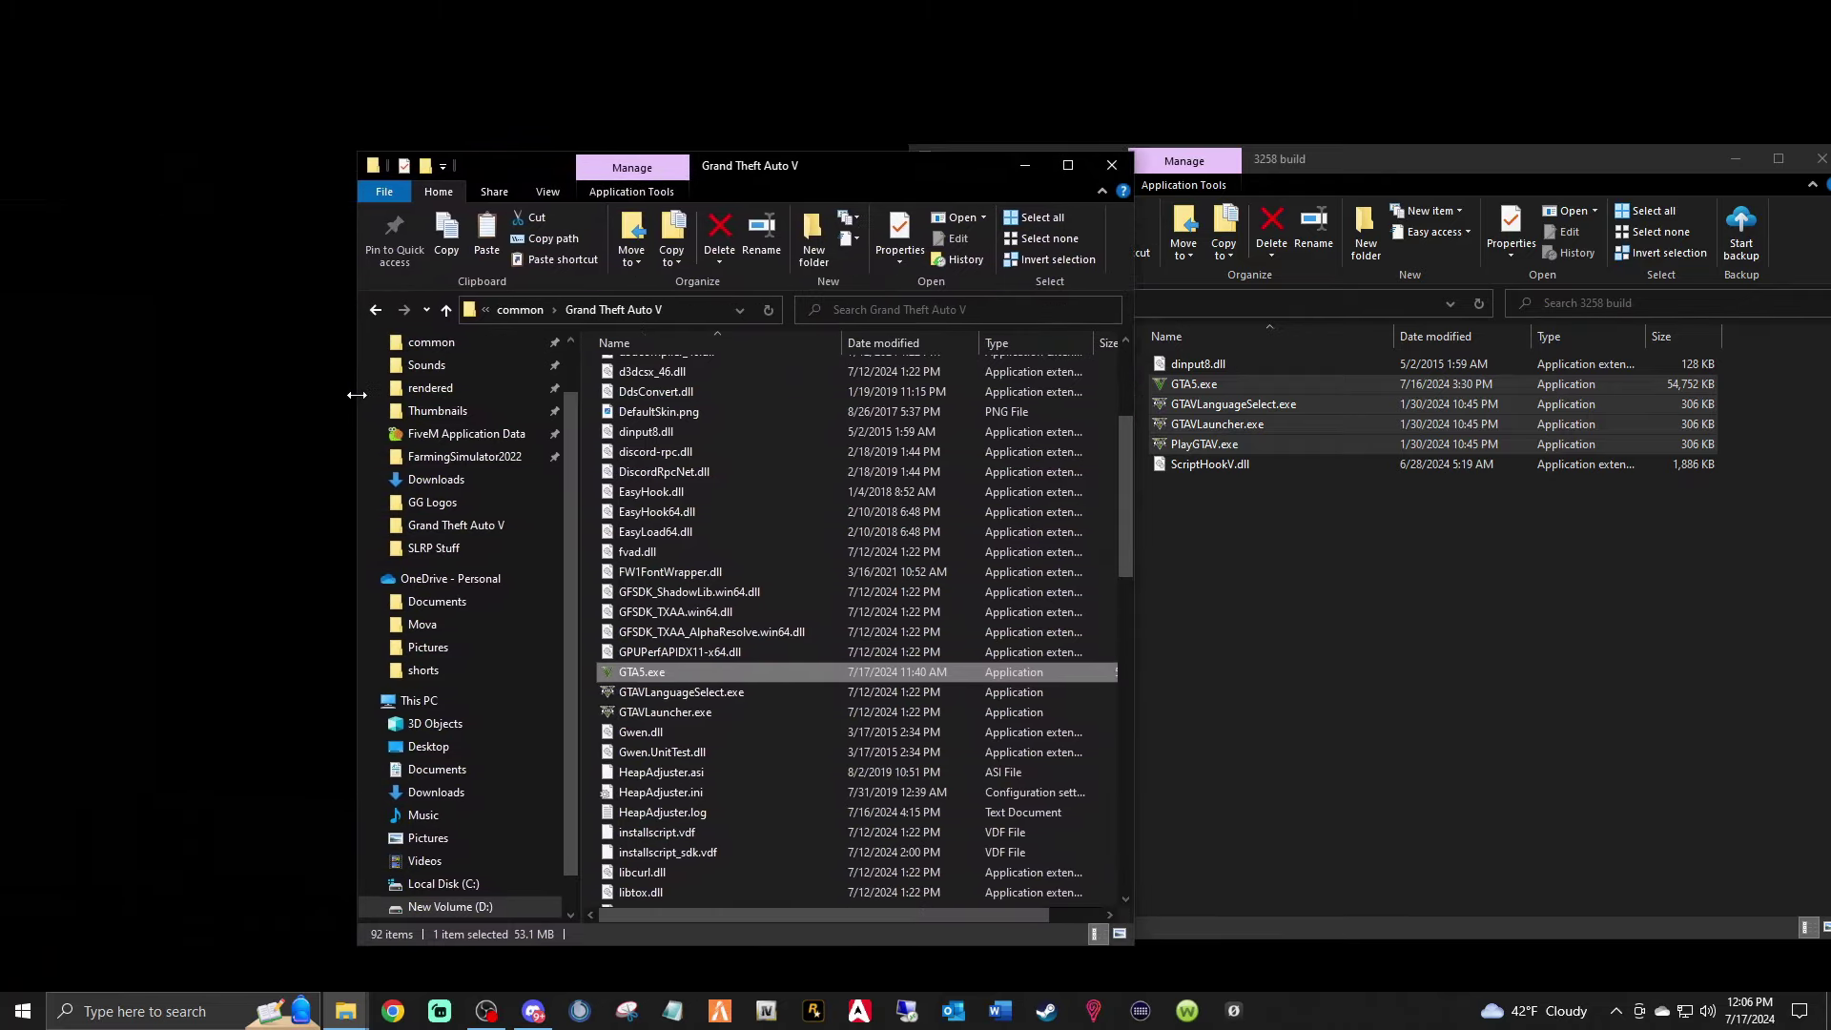
left_click_drag(868, 170, 557, 164)
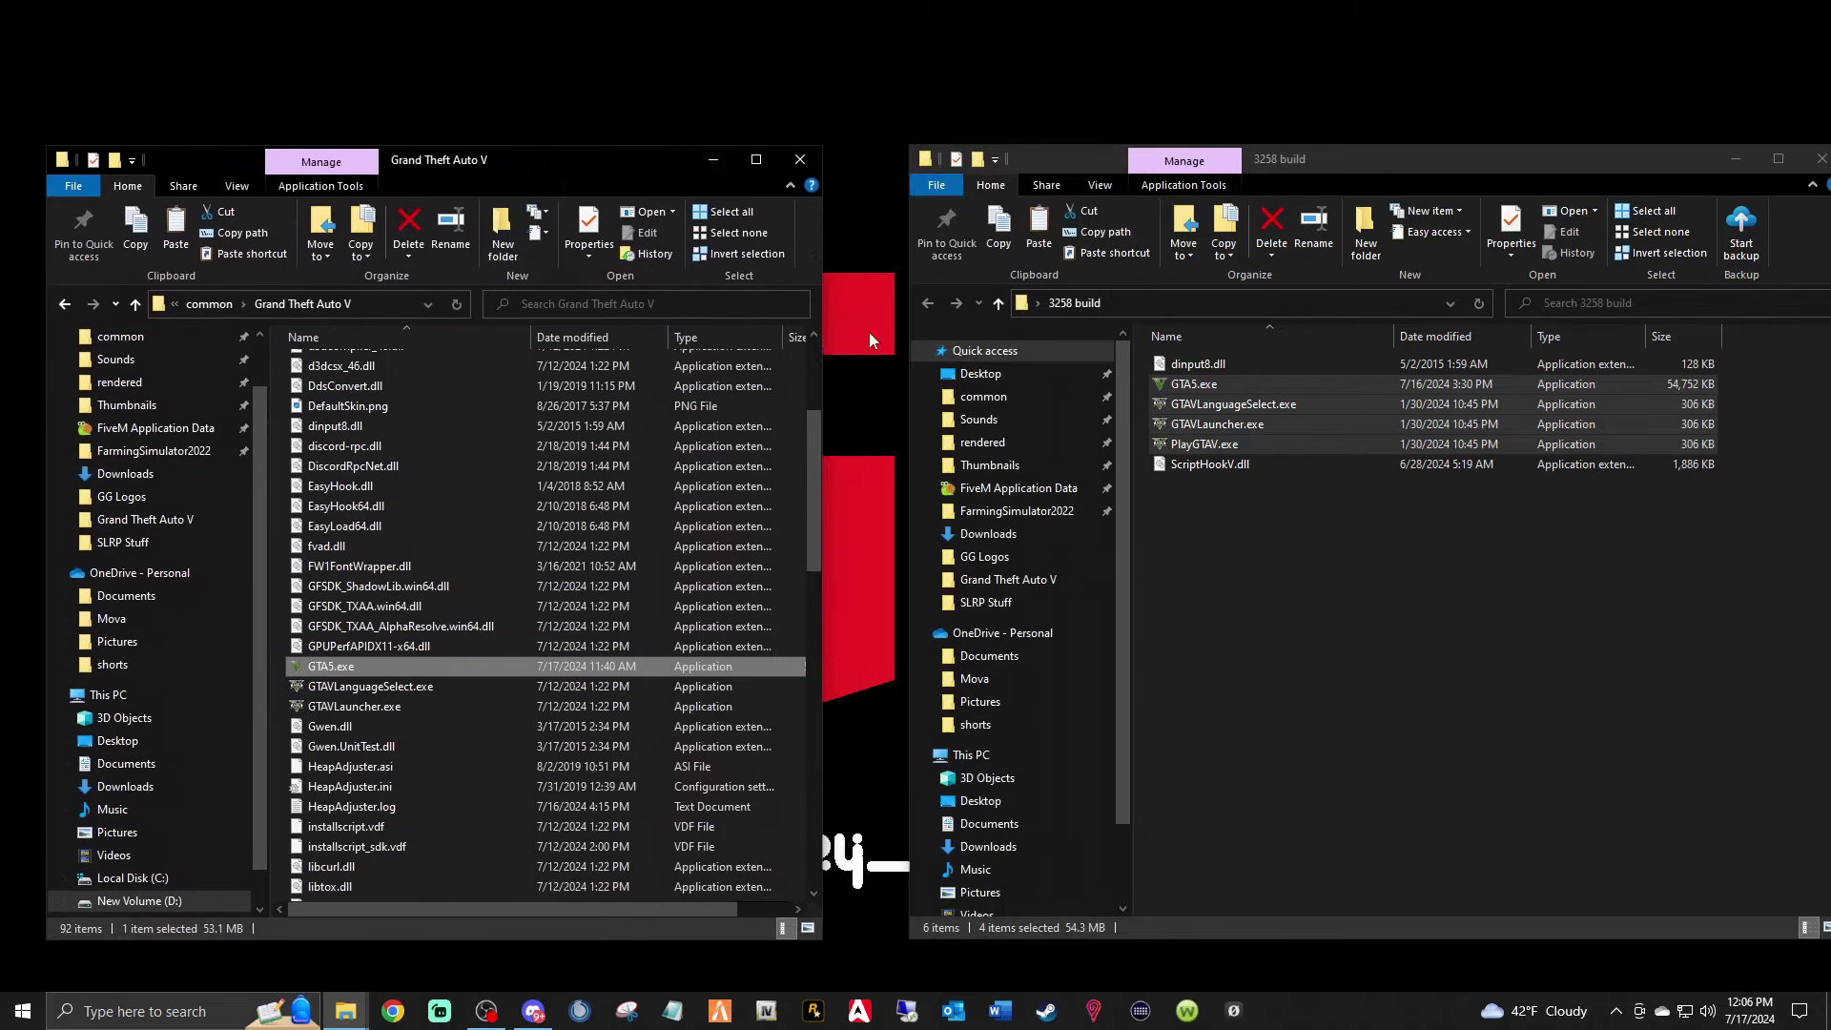
left_click_drag(914, 451, 980, 452)
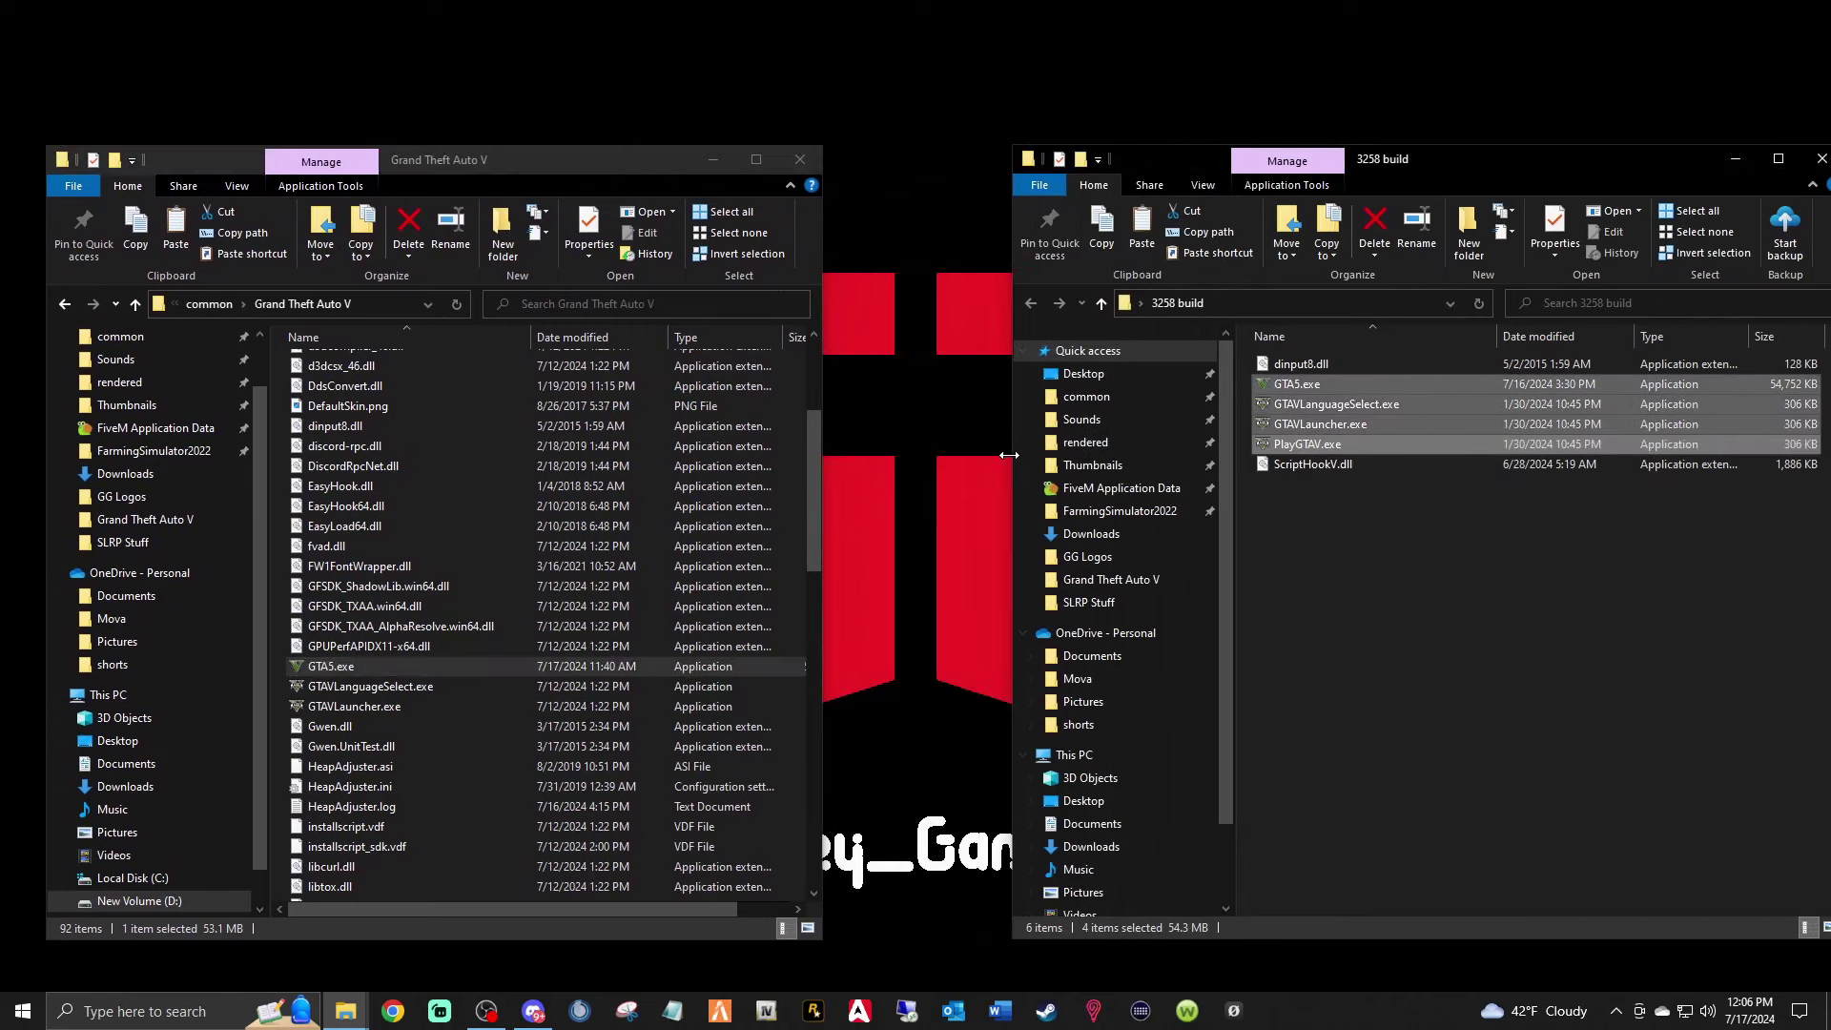
left_click_drag(821, 468, 964, 469)
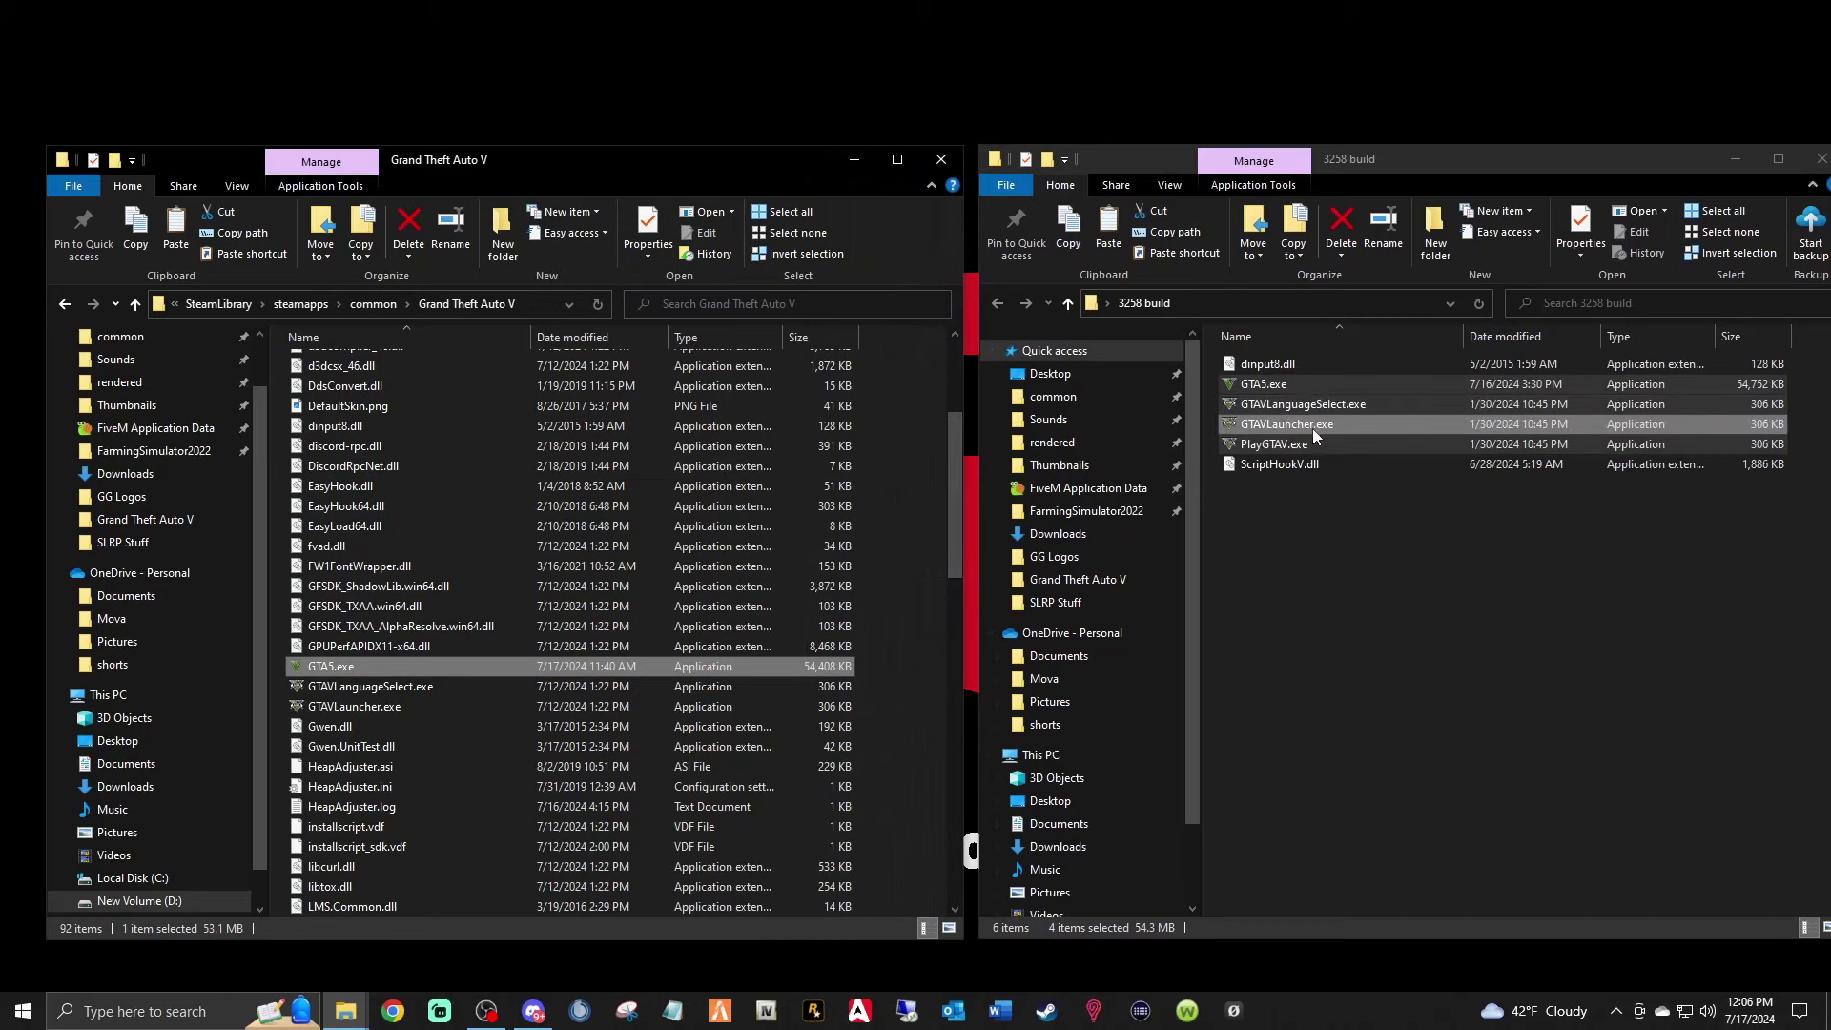
Copy the four selected executables into Grand Theft Auto V, replacing the same-named files.
left_click_drag(1318, 418, 907, 521)
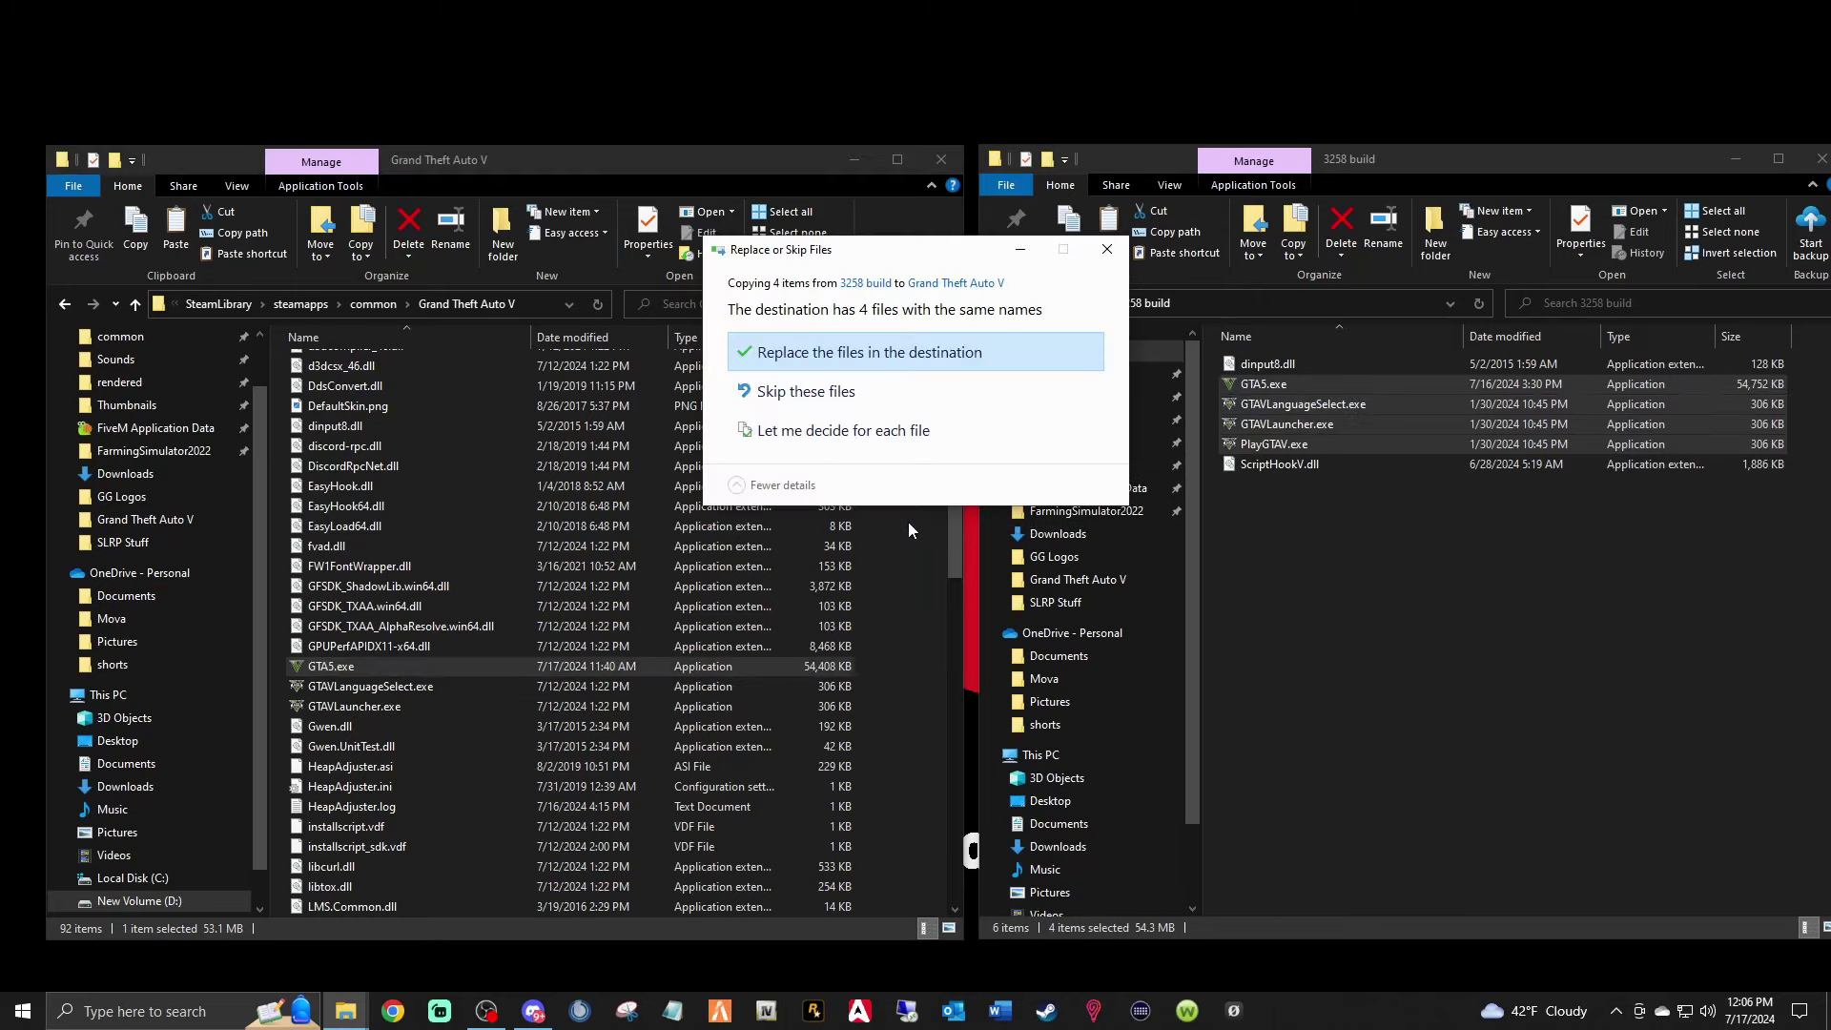
left_click(794, 363)
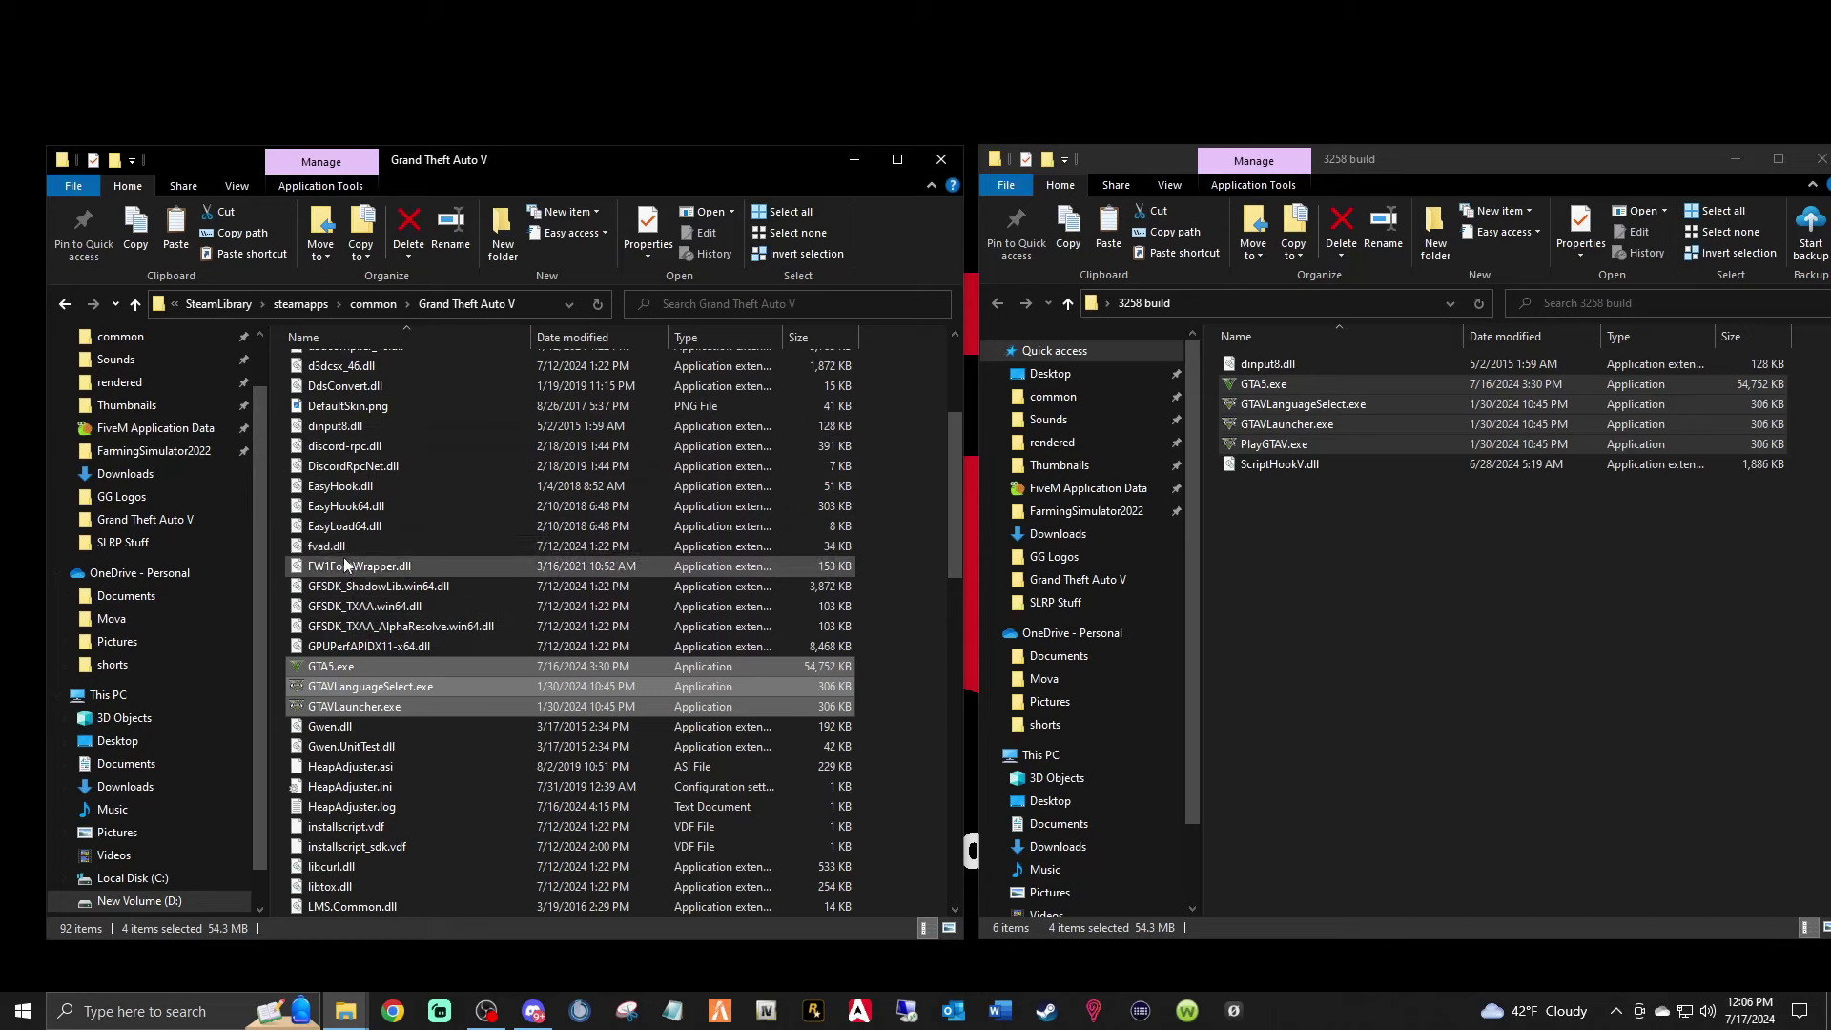
scroll(344, 562, "down", 4)
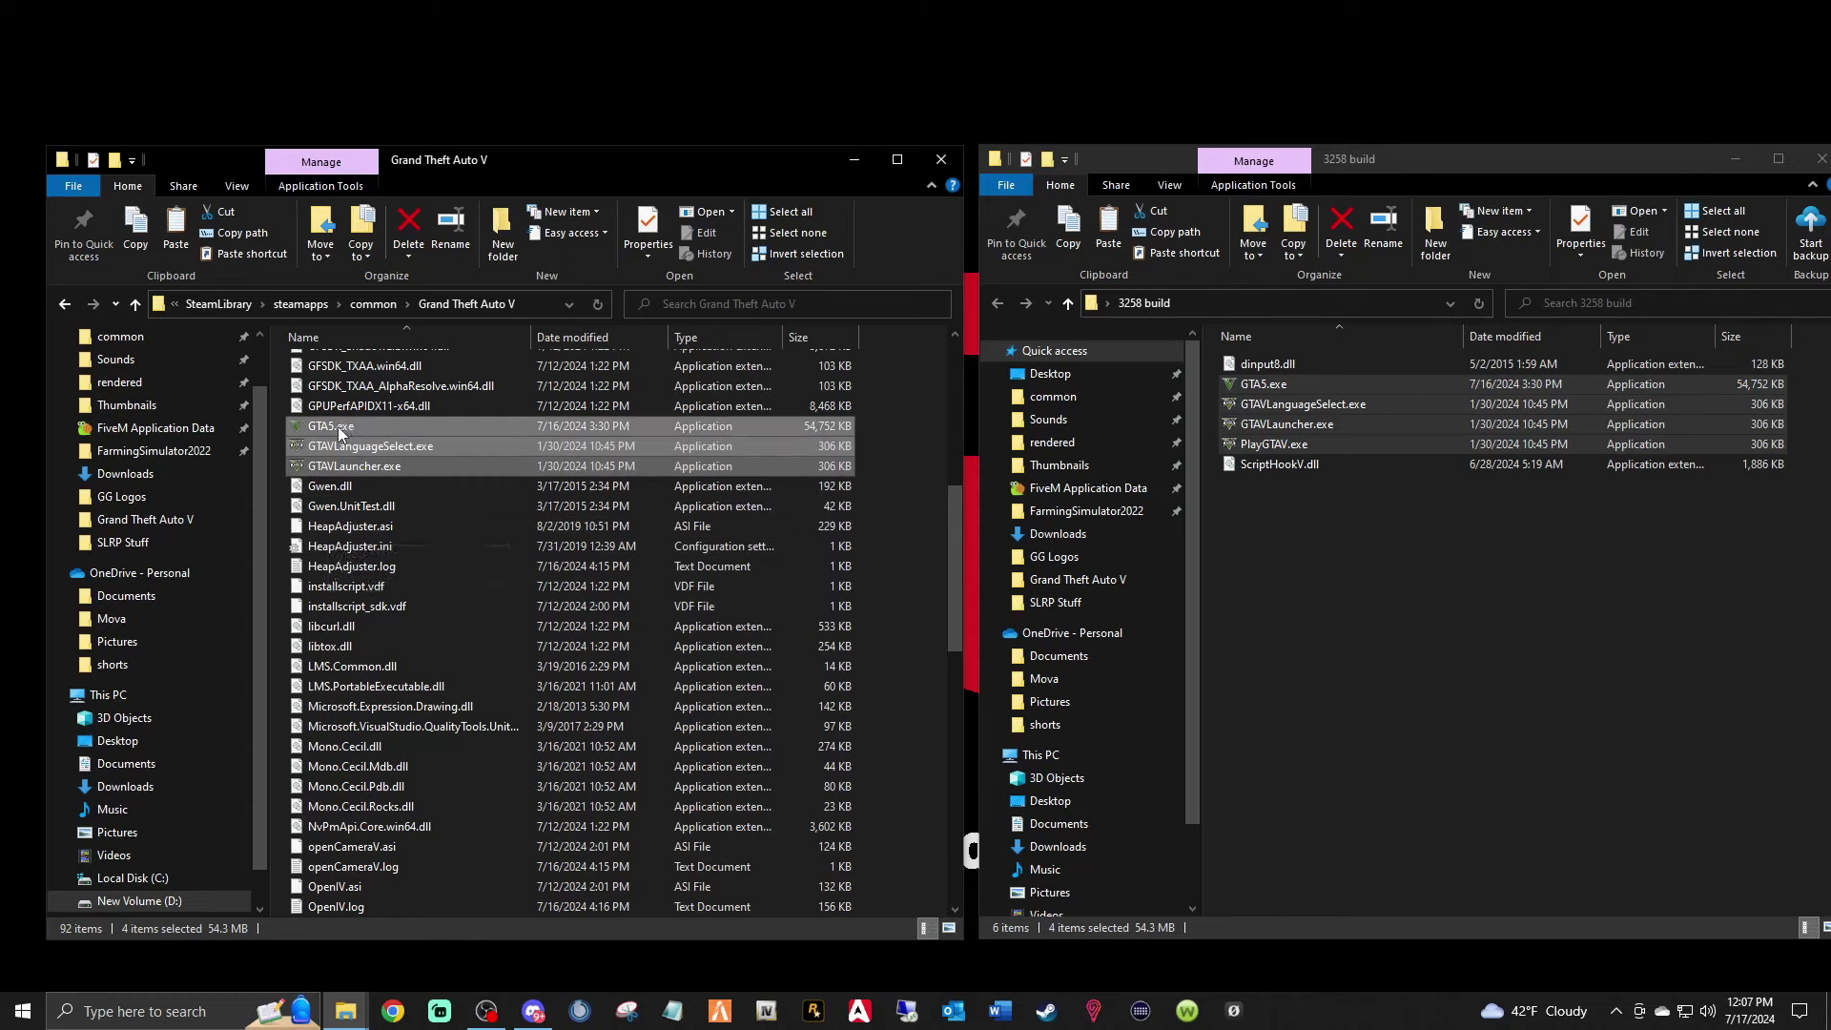
Close the 3258 build window and move the Grand Theft Auto V window toward the centre.
mouse_move(338, 426)
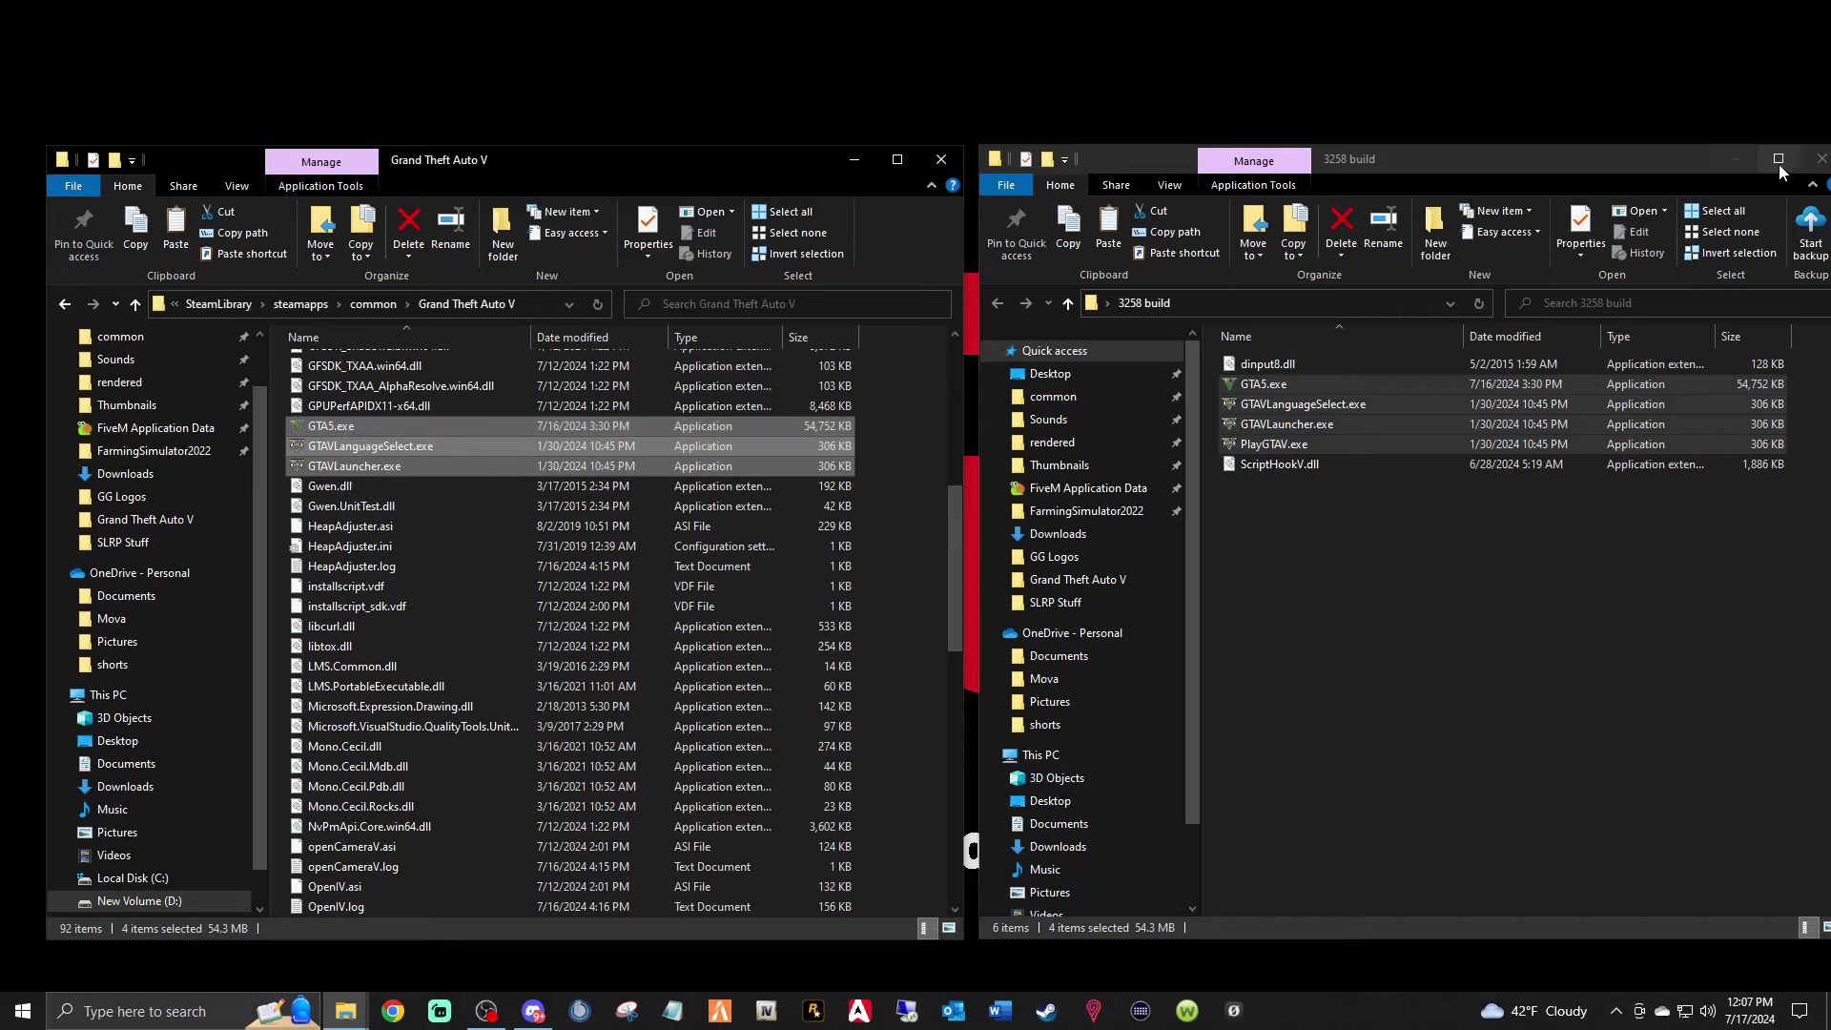
left_click(1822, 158)
left_click_drag(713, 163, 883, 128)
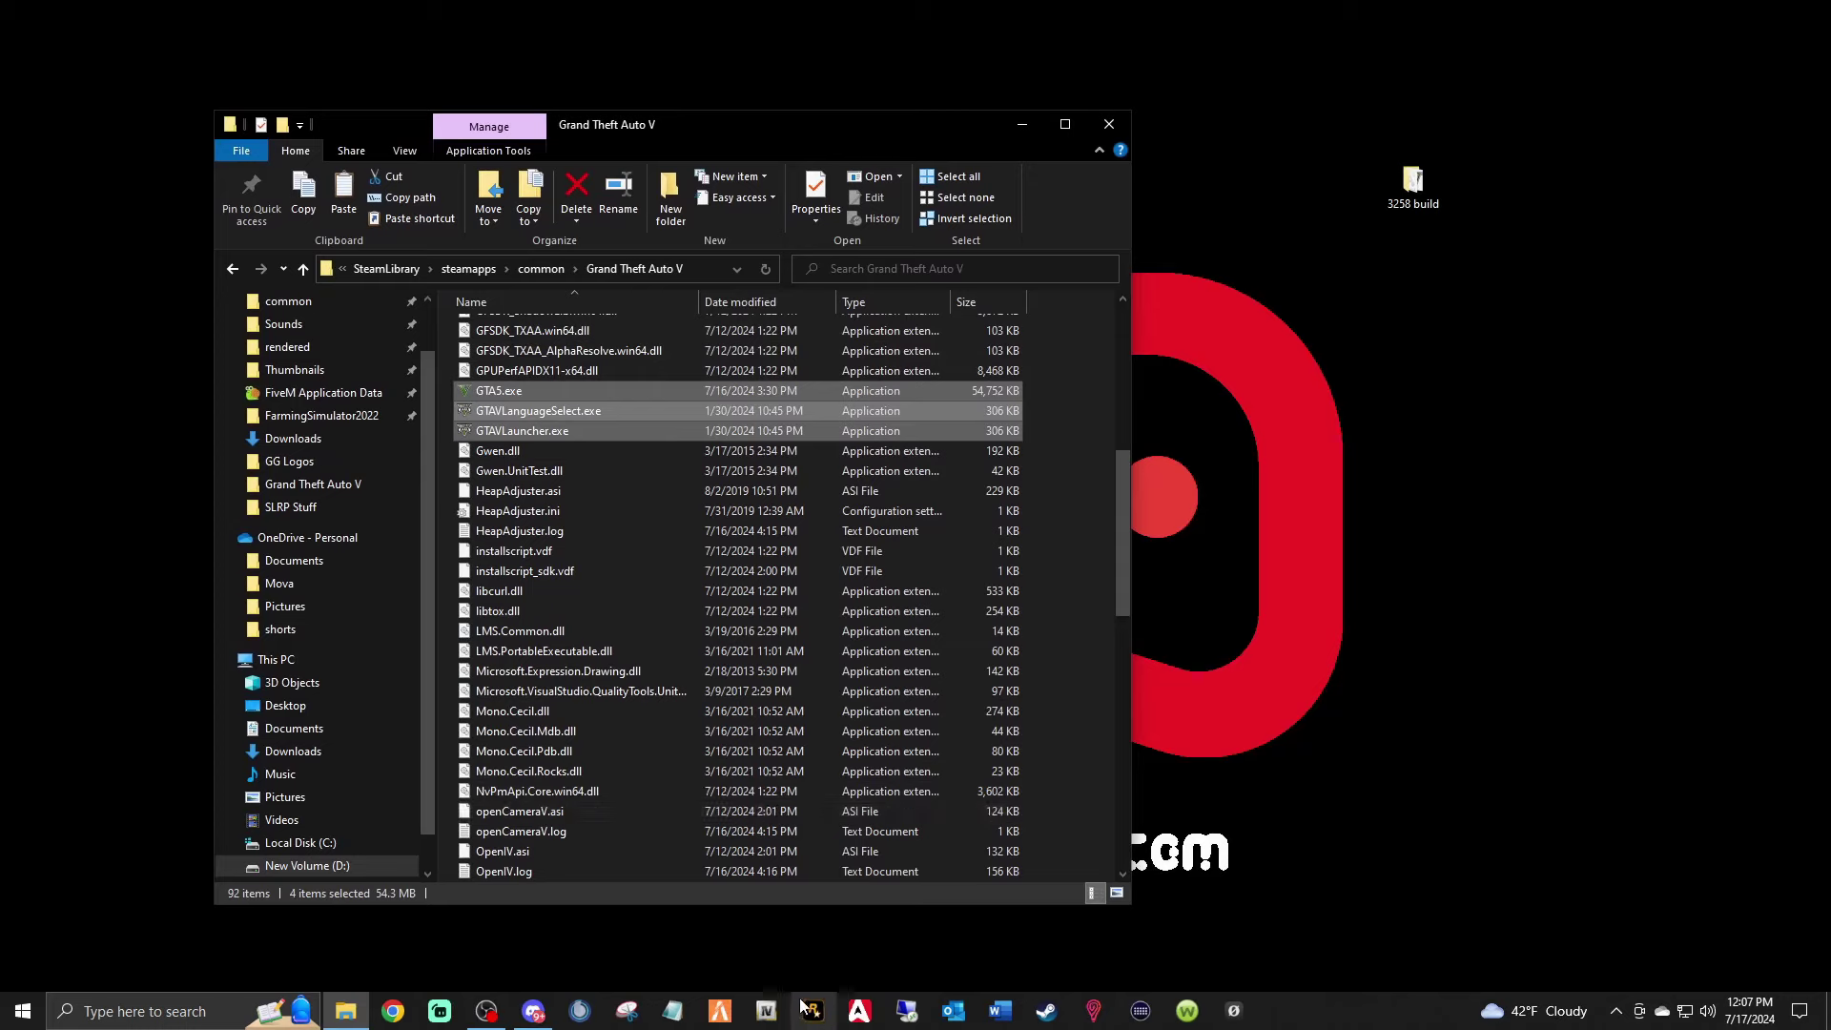
Close the game folder window and move the 3258 build folder and 3258 build.rar off this screen.
left_click(1106, 129)
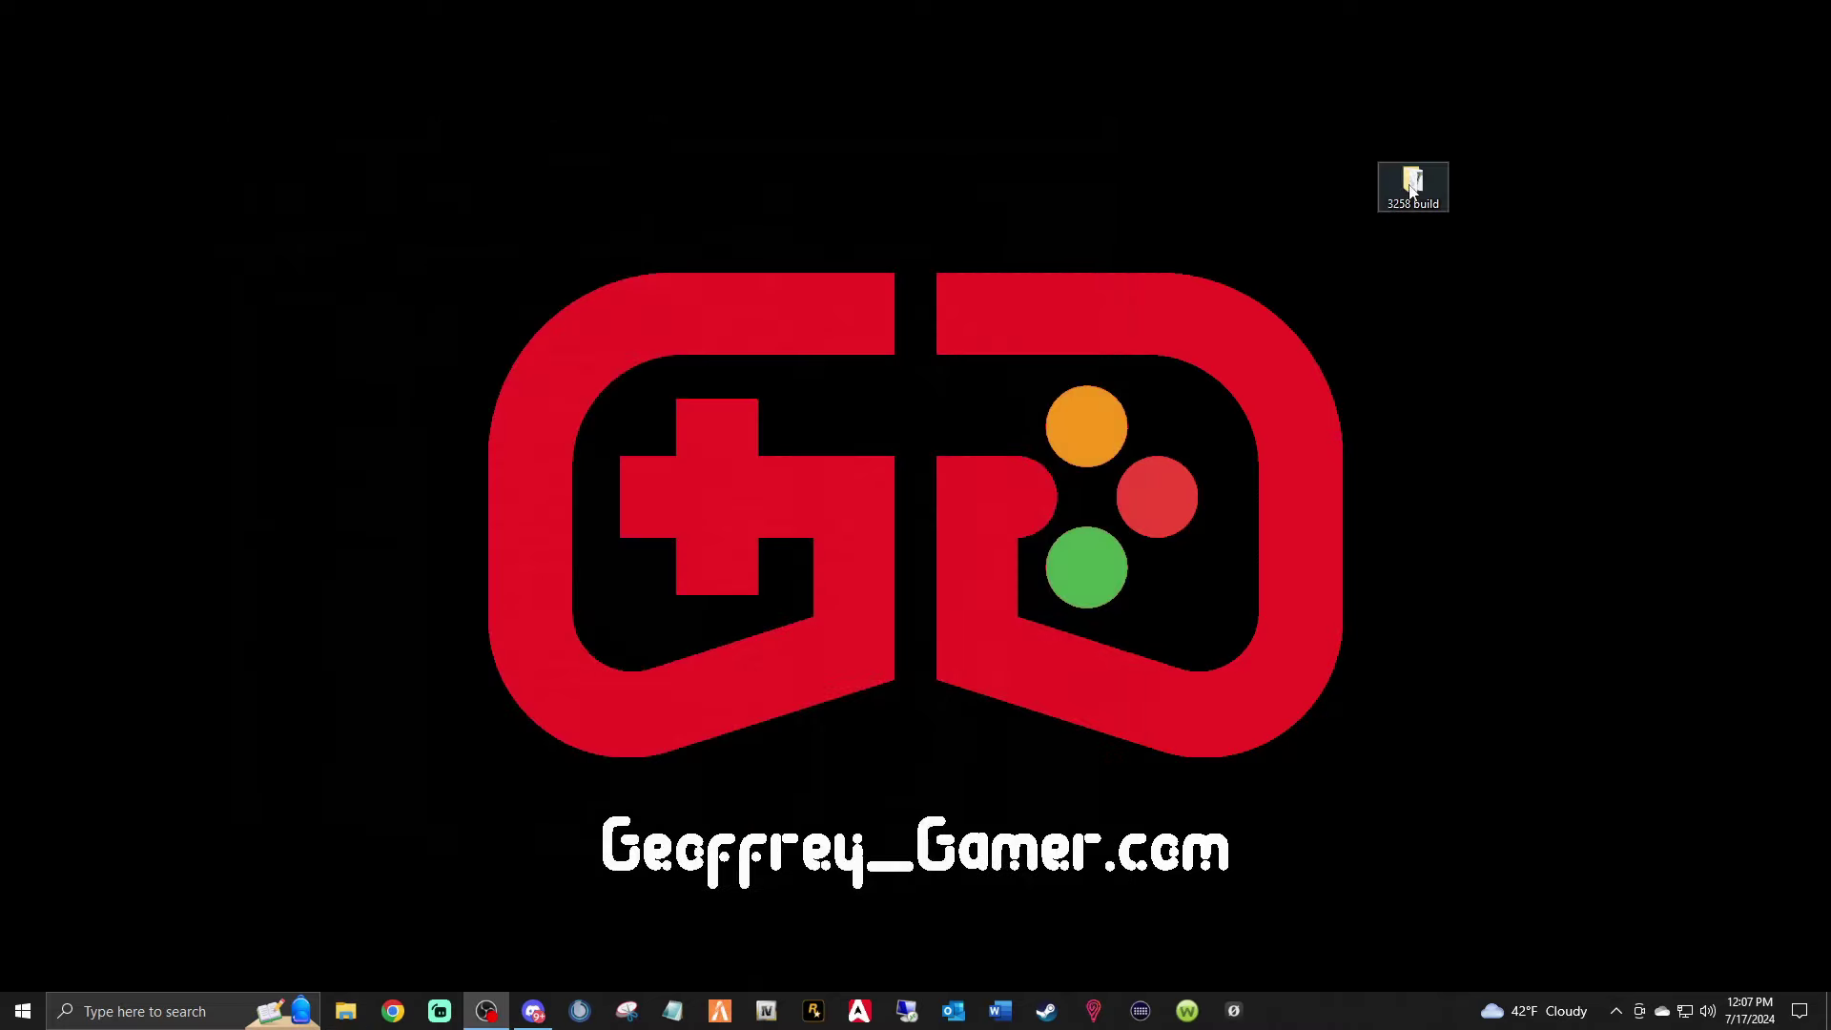
left_click_drag(1412, 183, 963, 181)
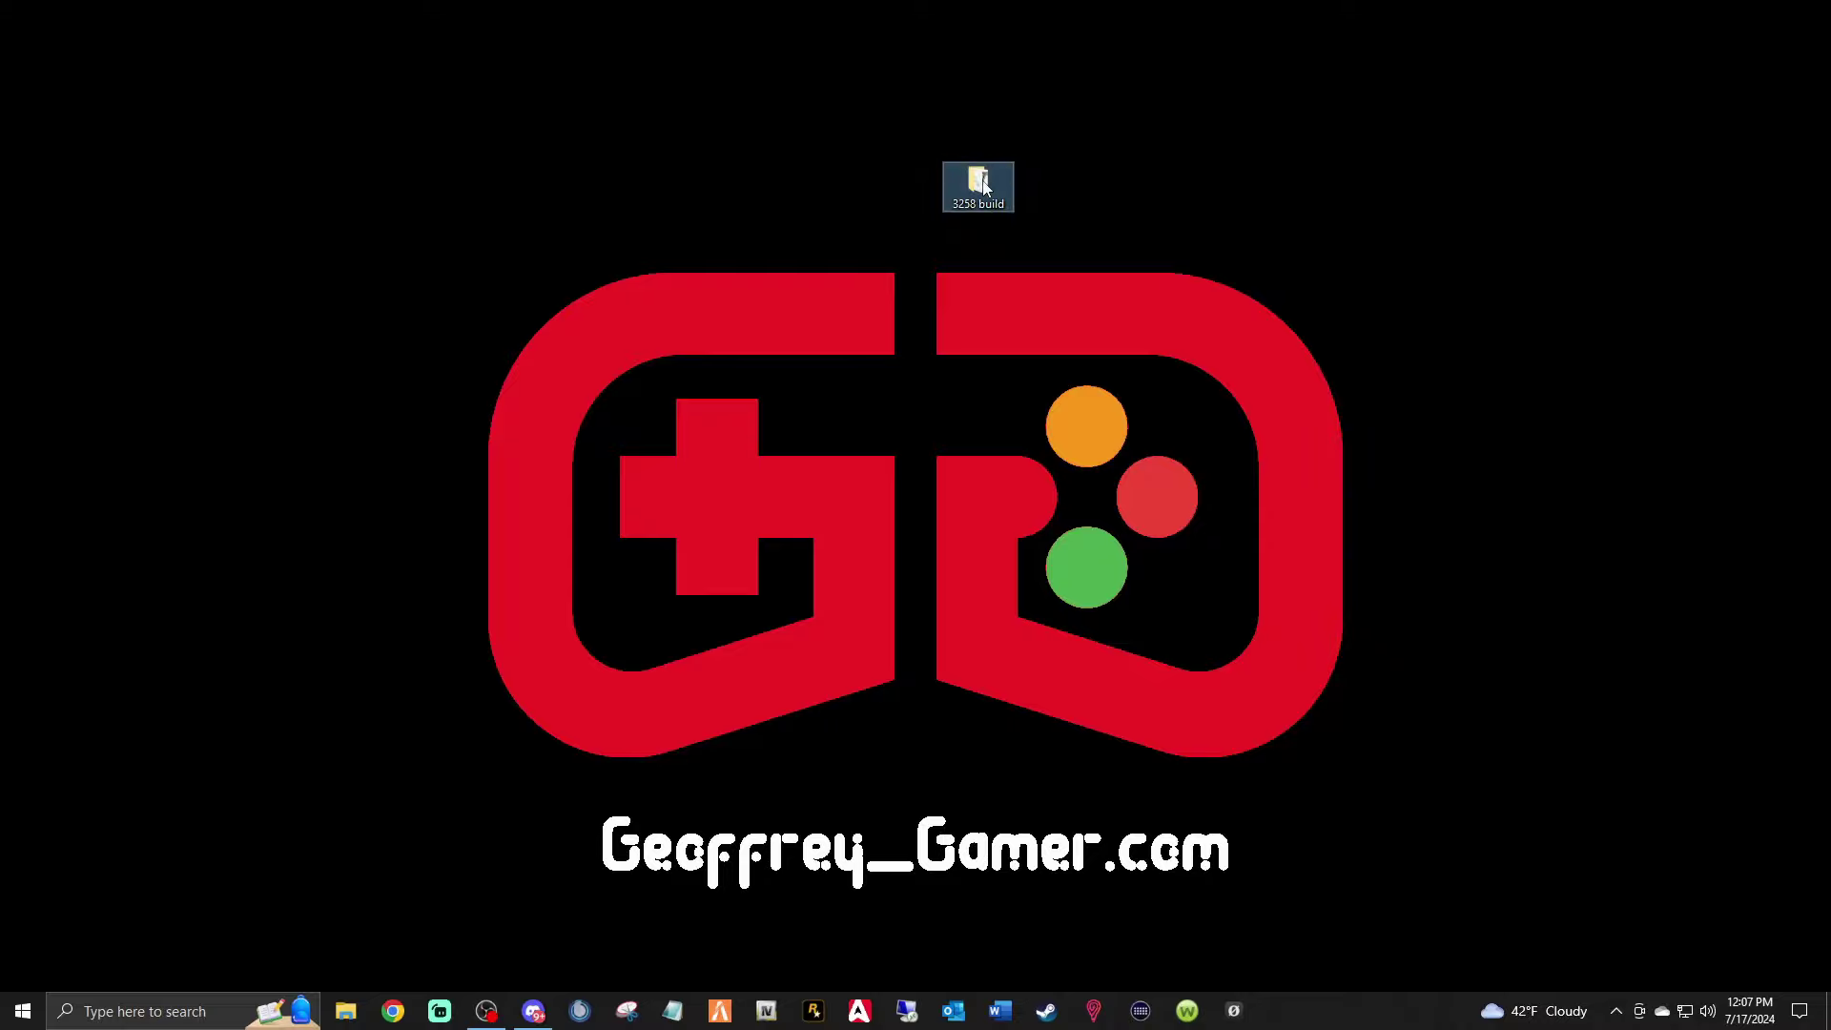
left_click_drag(982, 186, 471, 187)
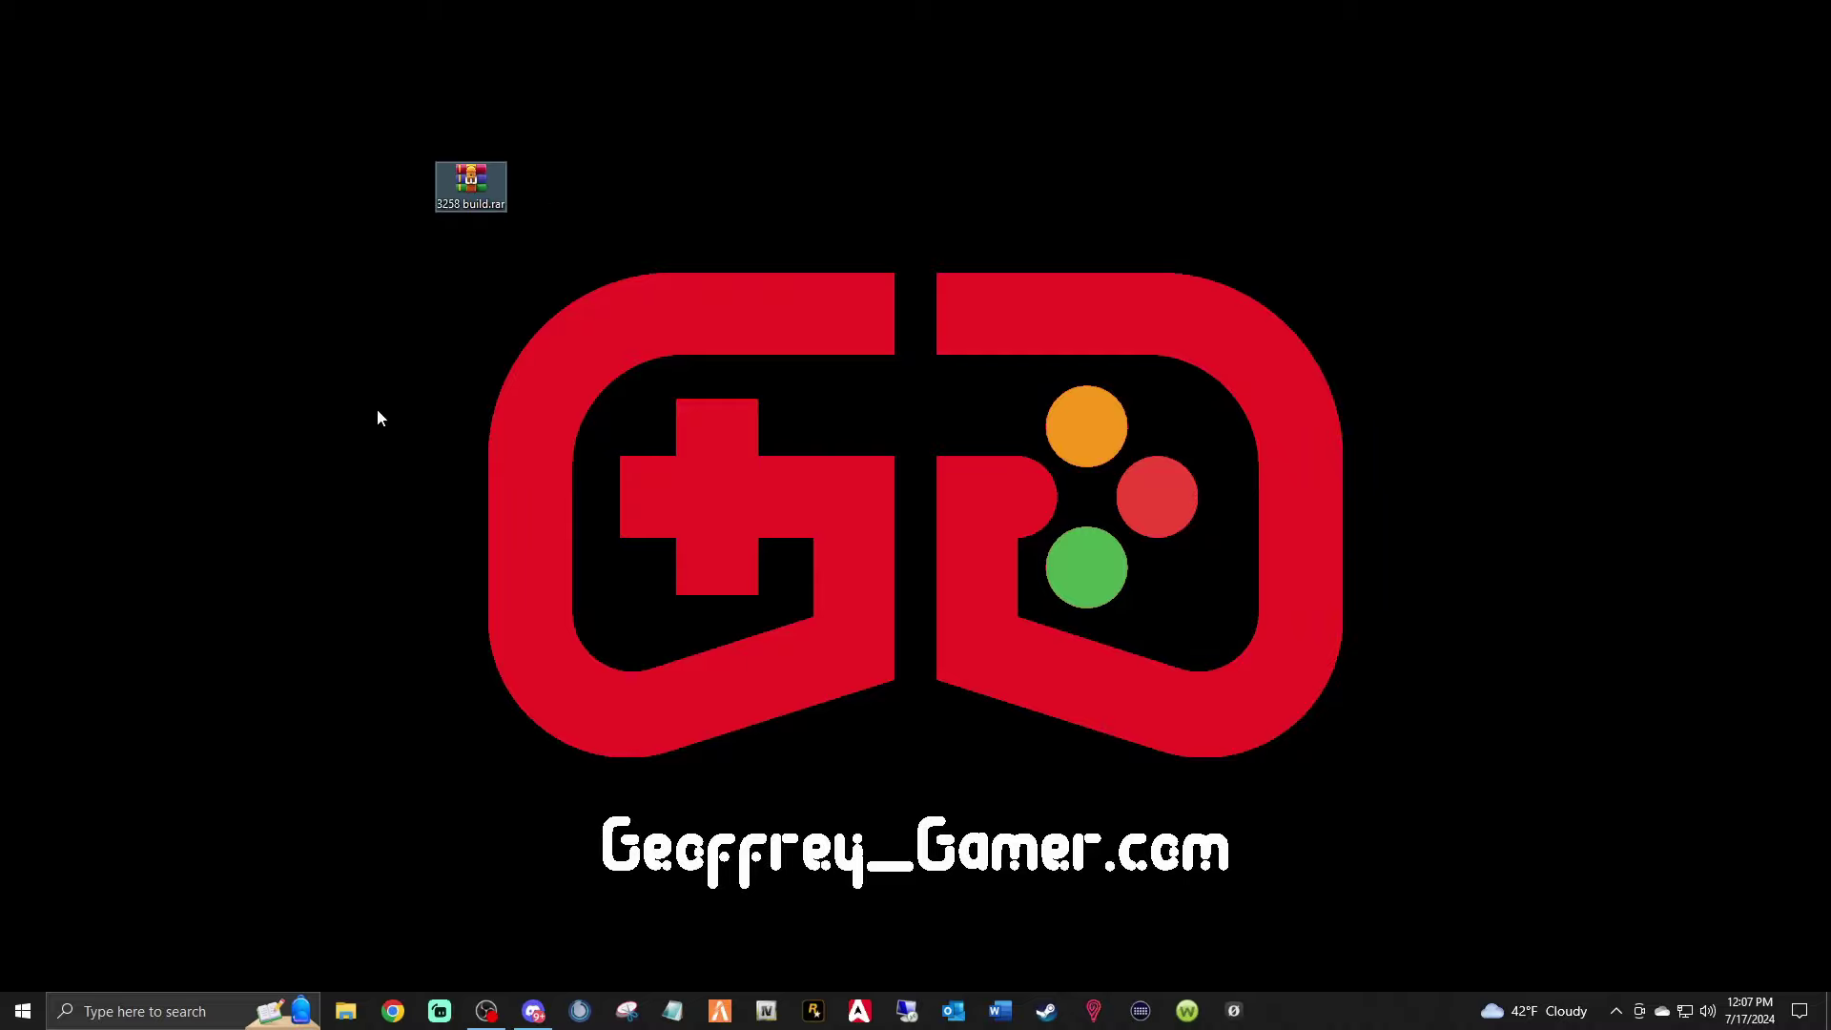
left_click_drag(468, 188, 0, 458)
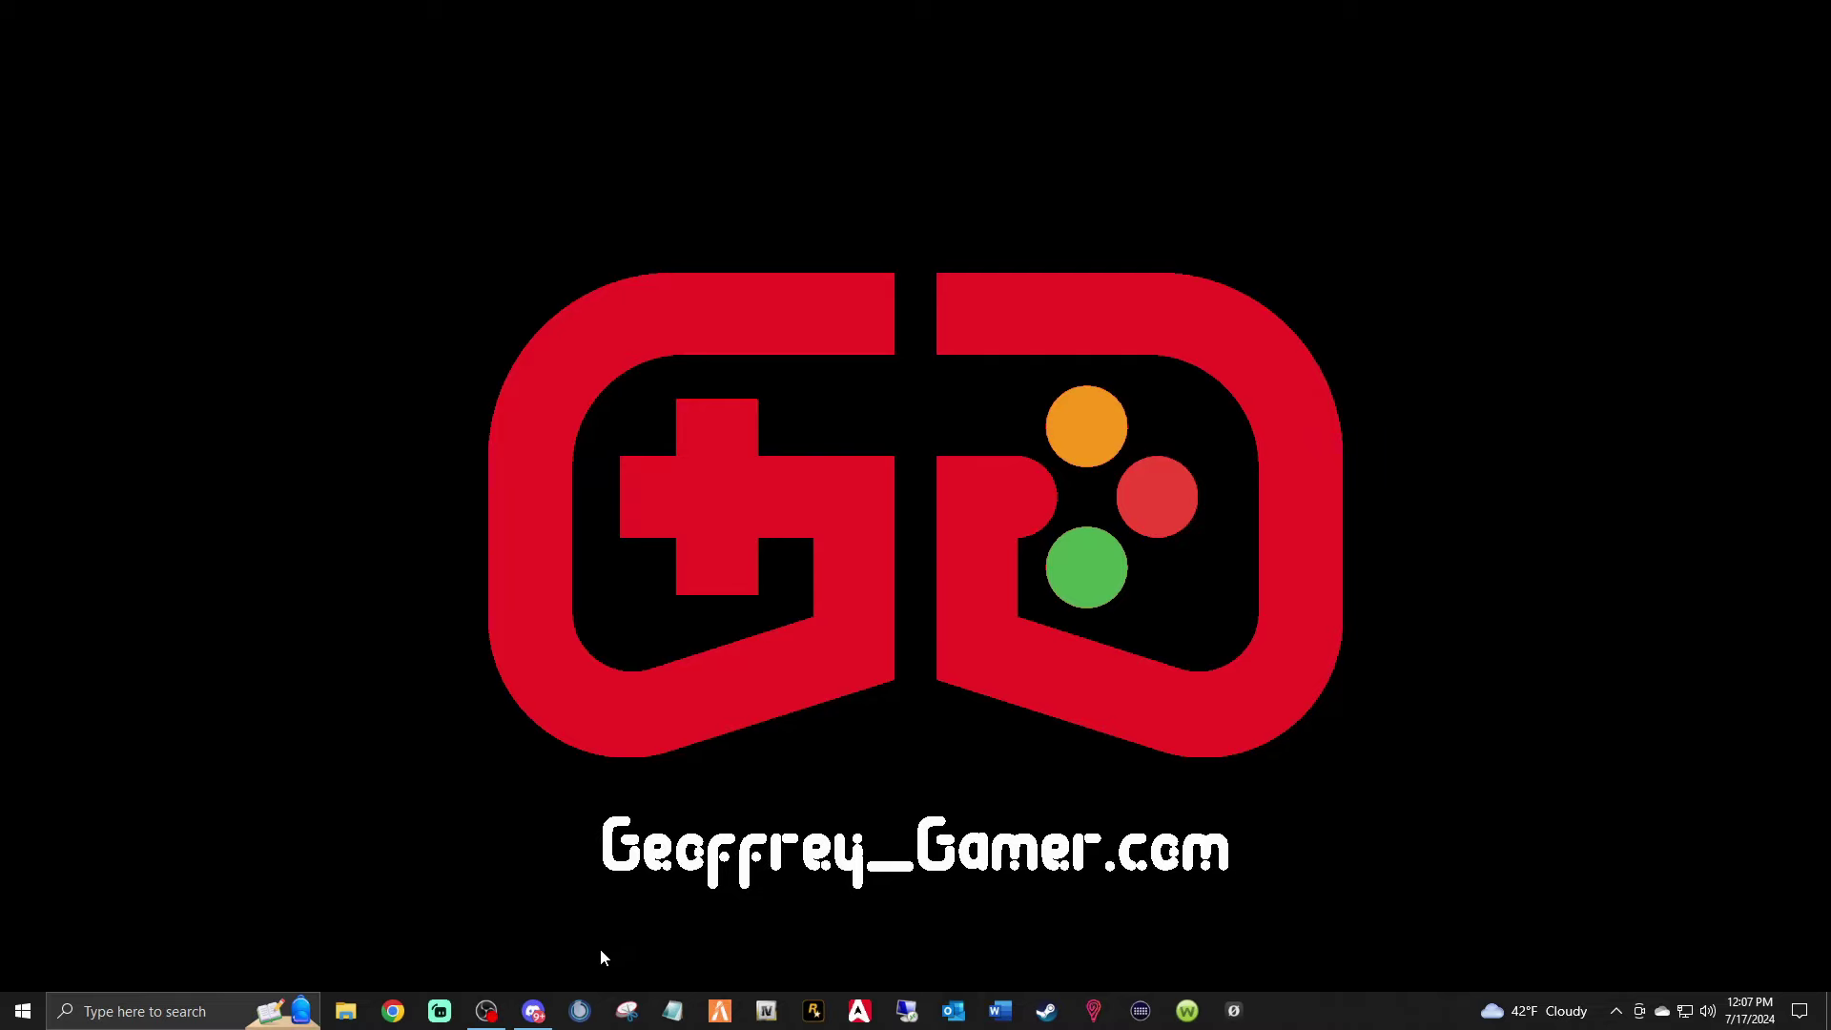
left_click(533, 1011)
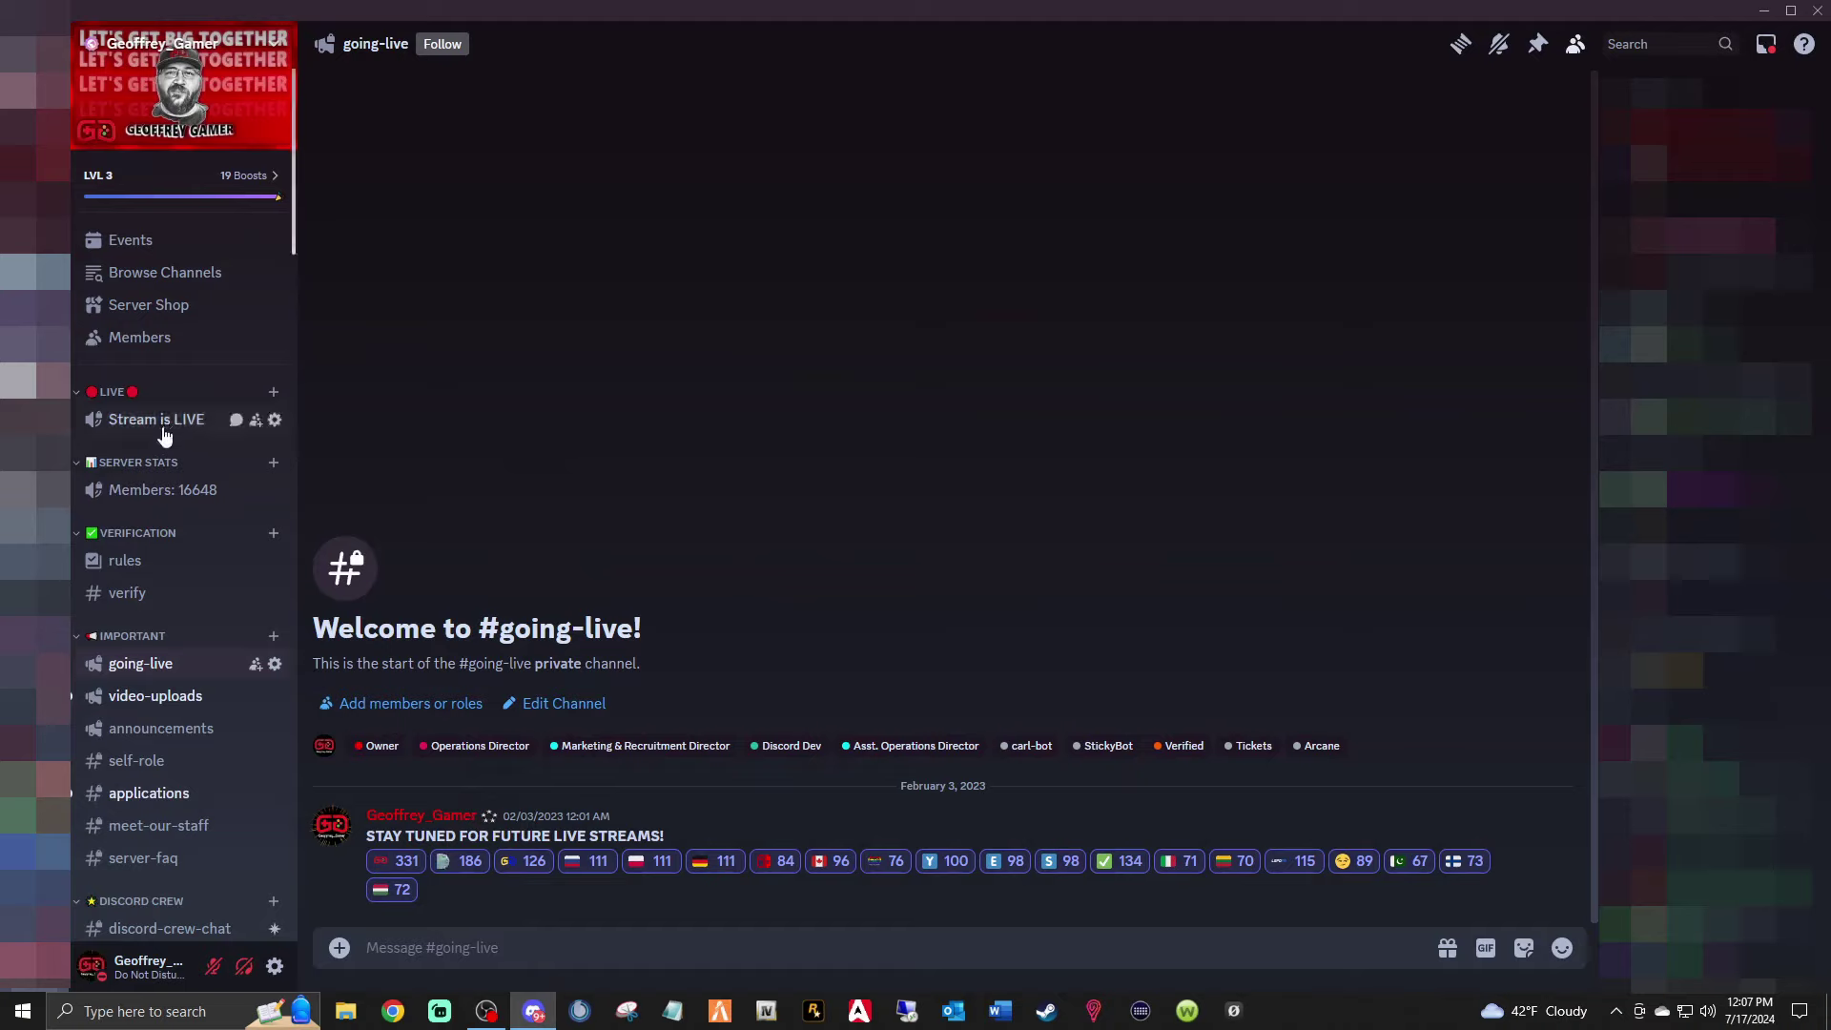
Open the #verify channel, then scroll the channel list down toward LSPDFR SUPPORT.
left_click(122, 596)
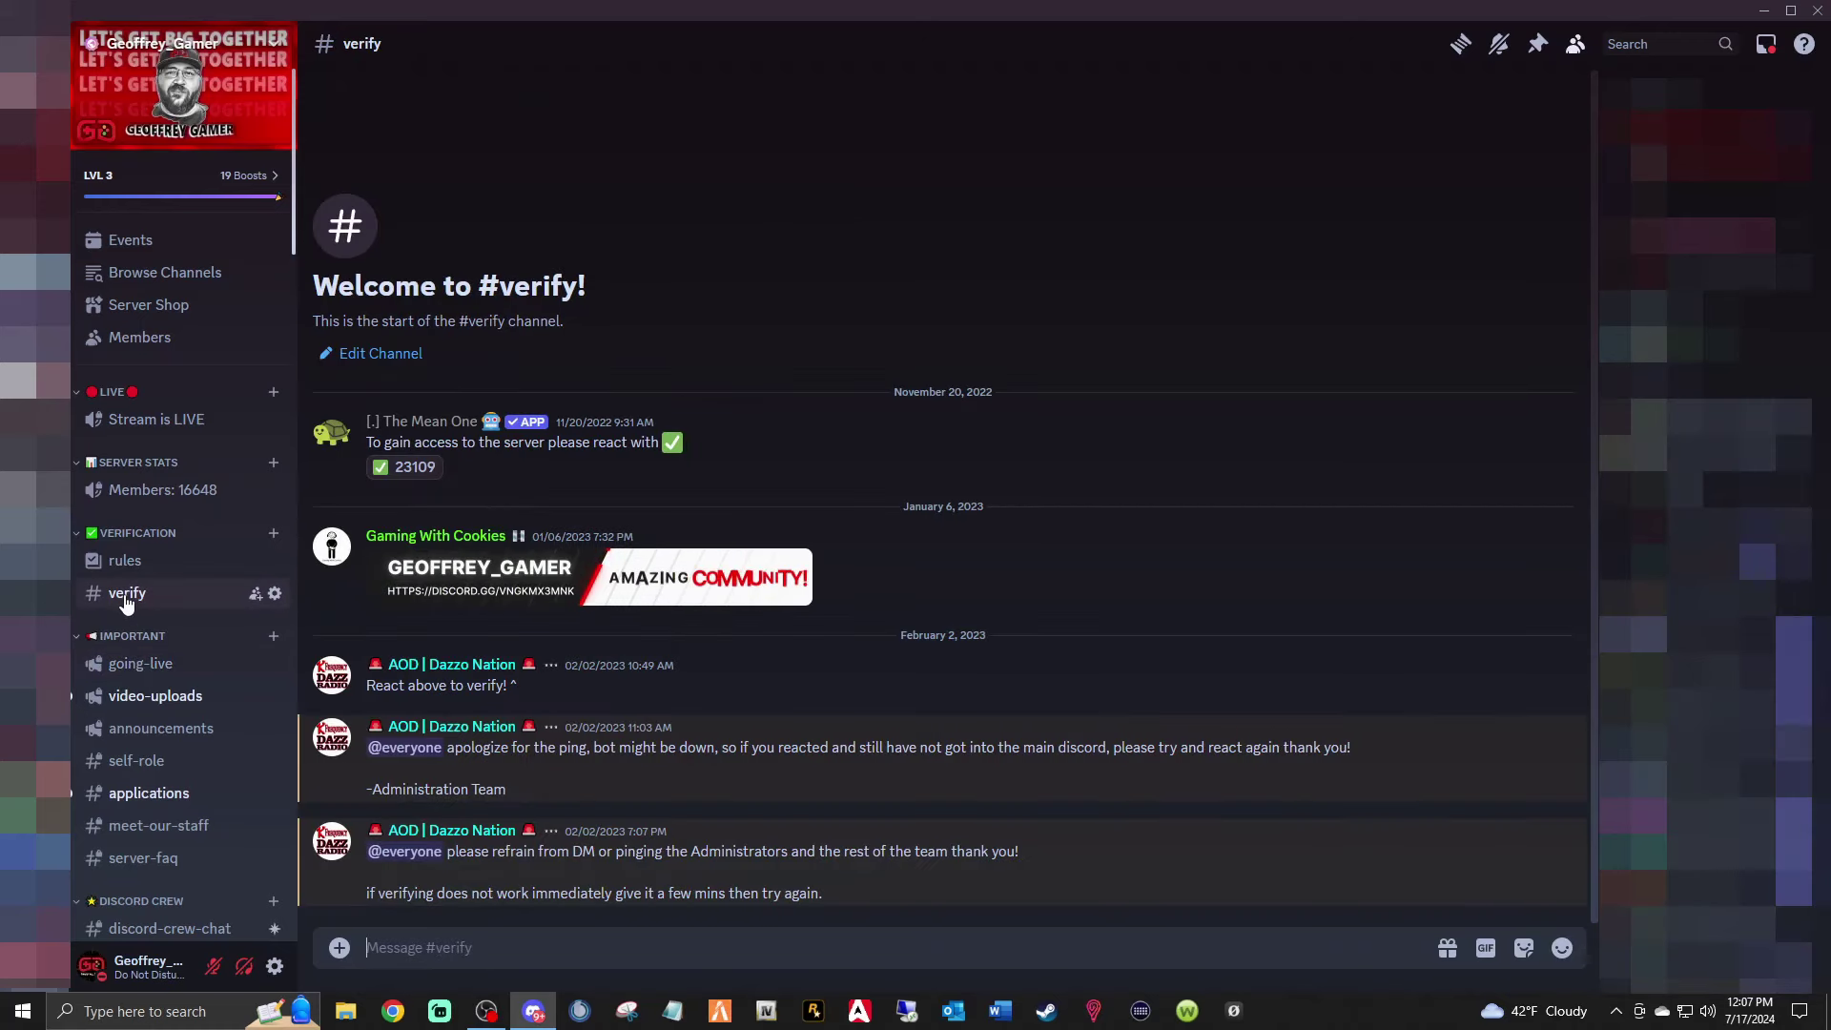
scroll(143, 534, "down", 4)
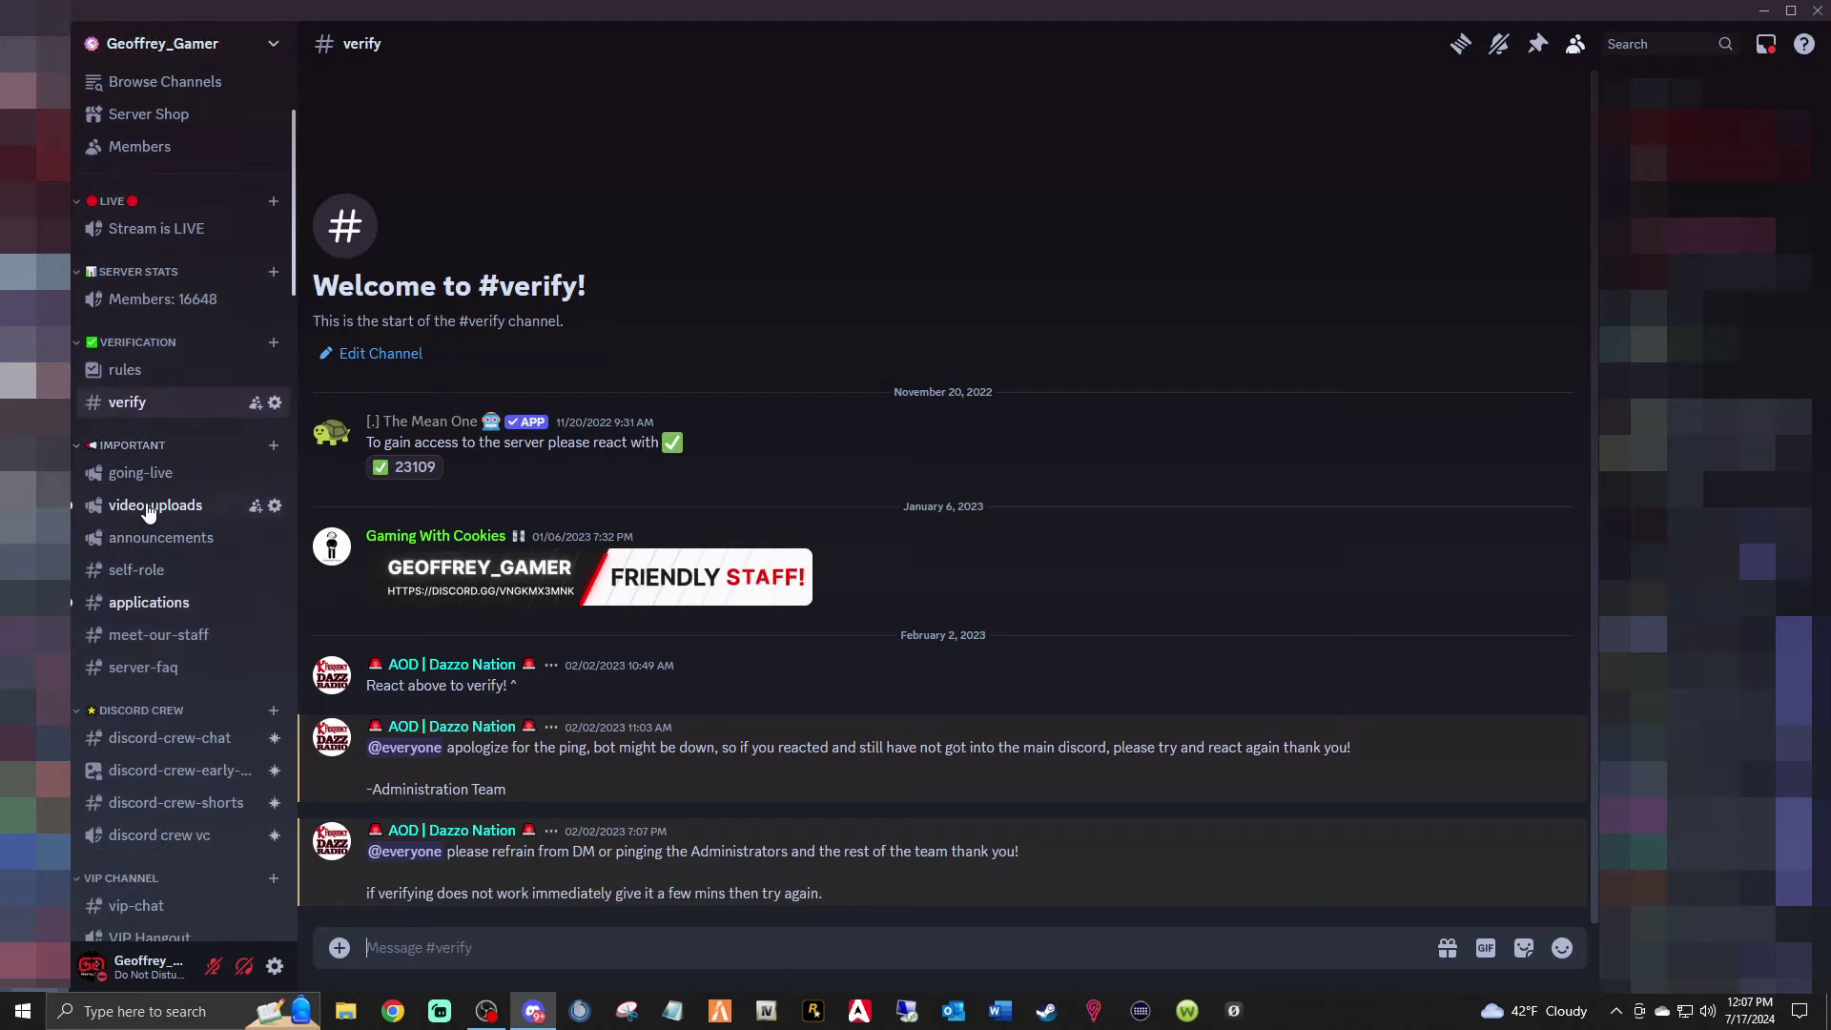
scroll(157, 644, "down", 5)
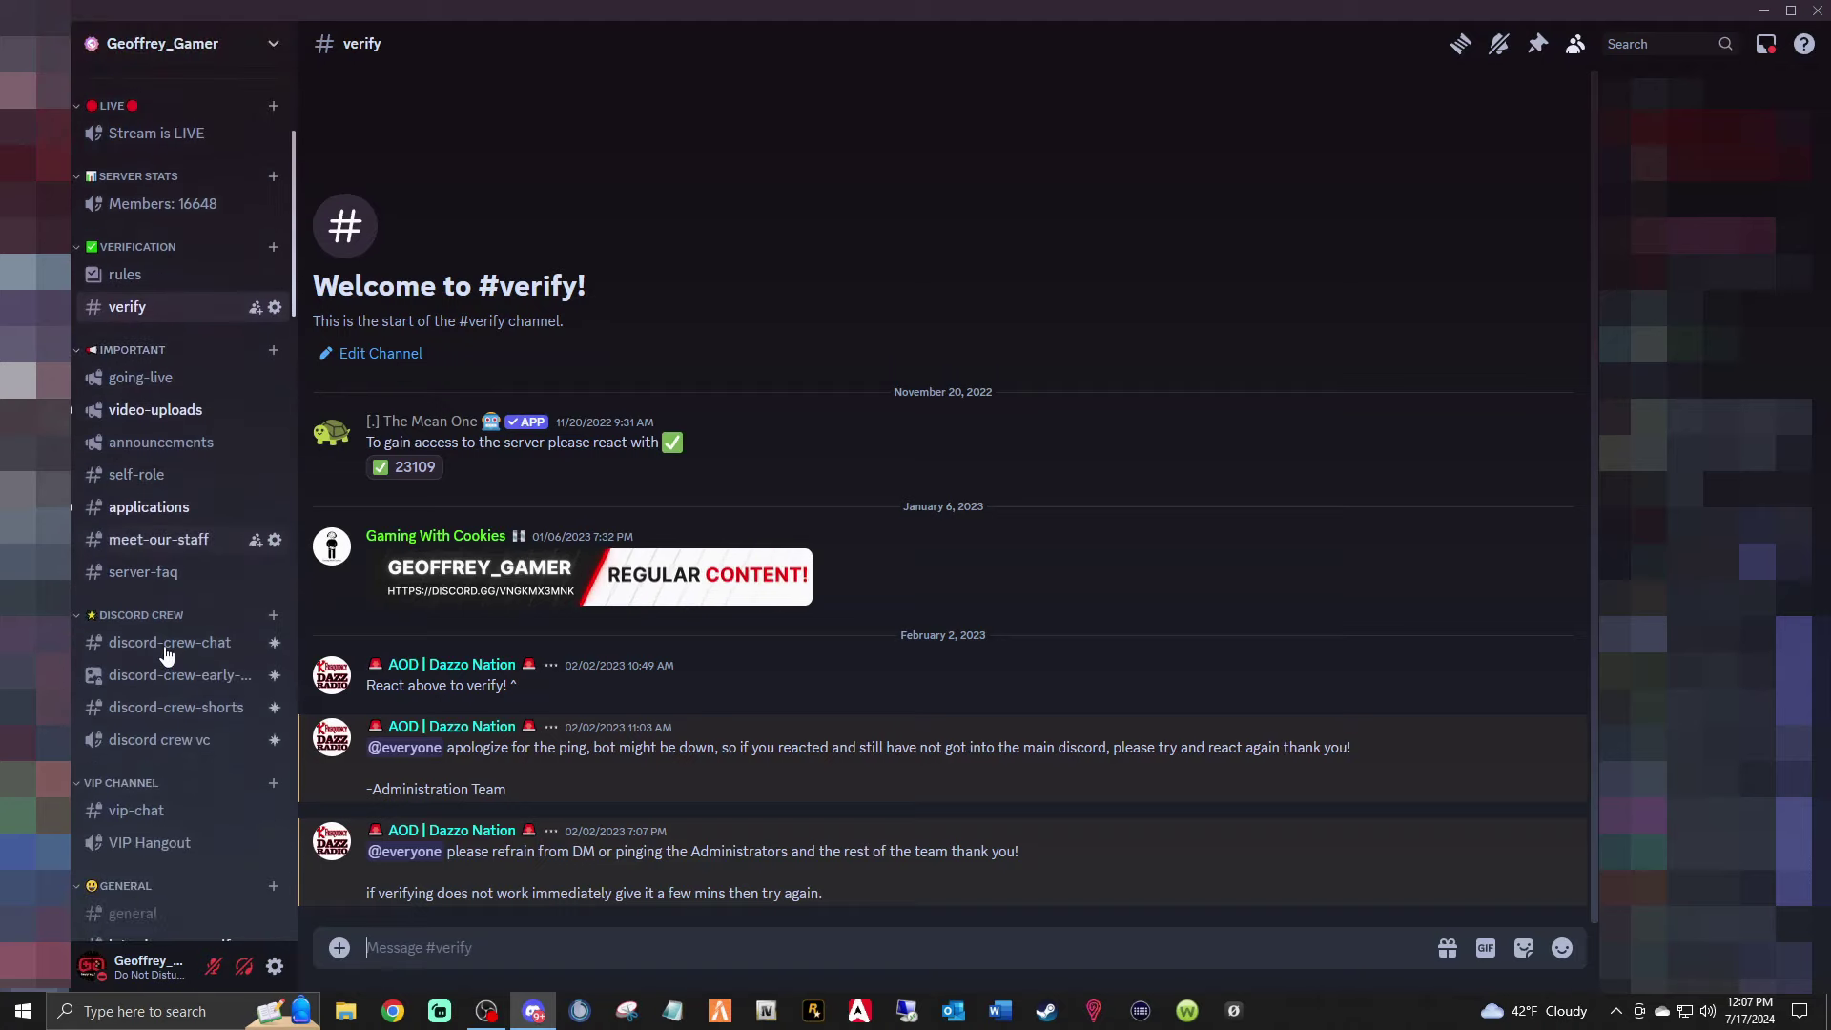
scroll(164, 655, "down", 10)
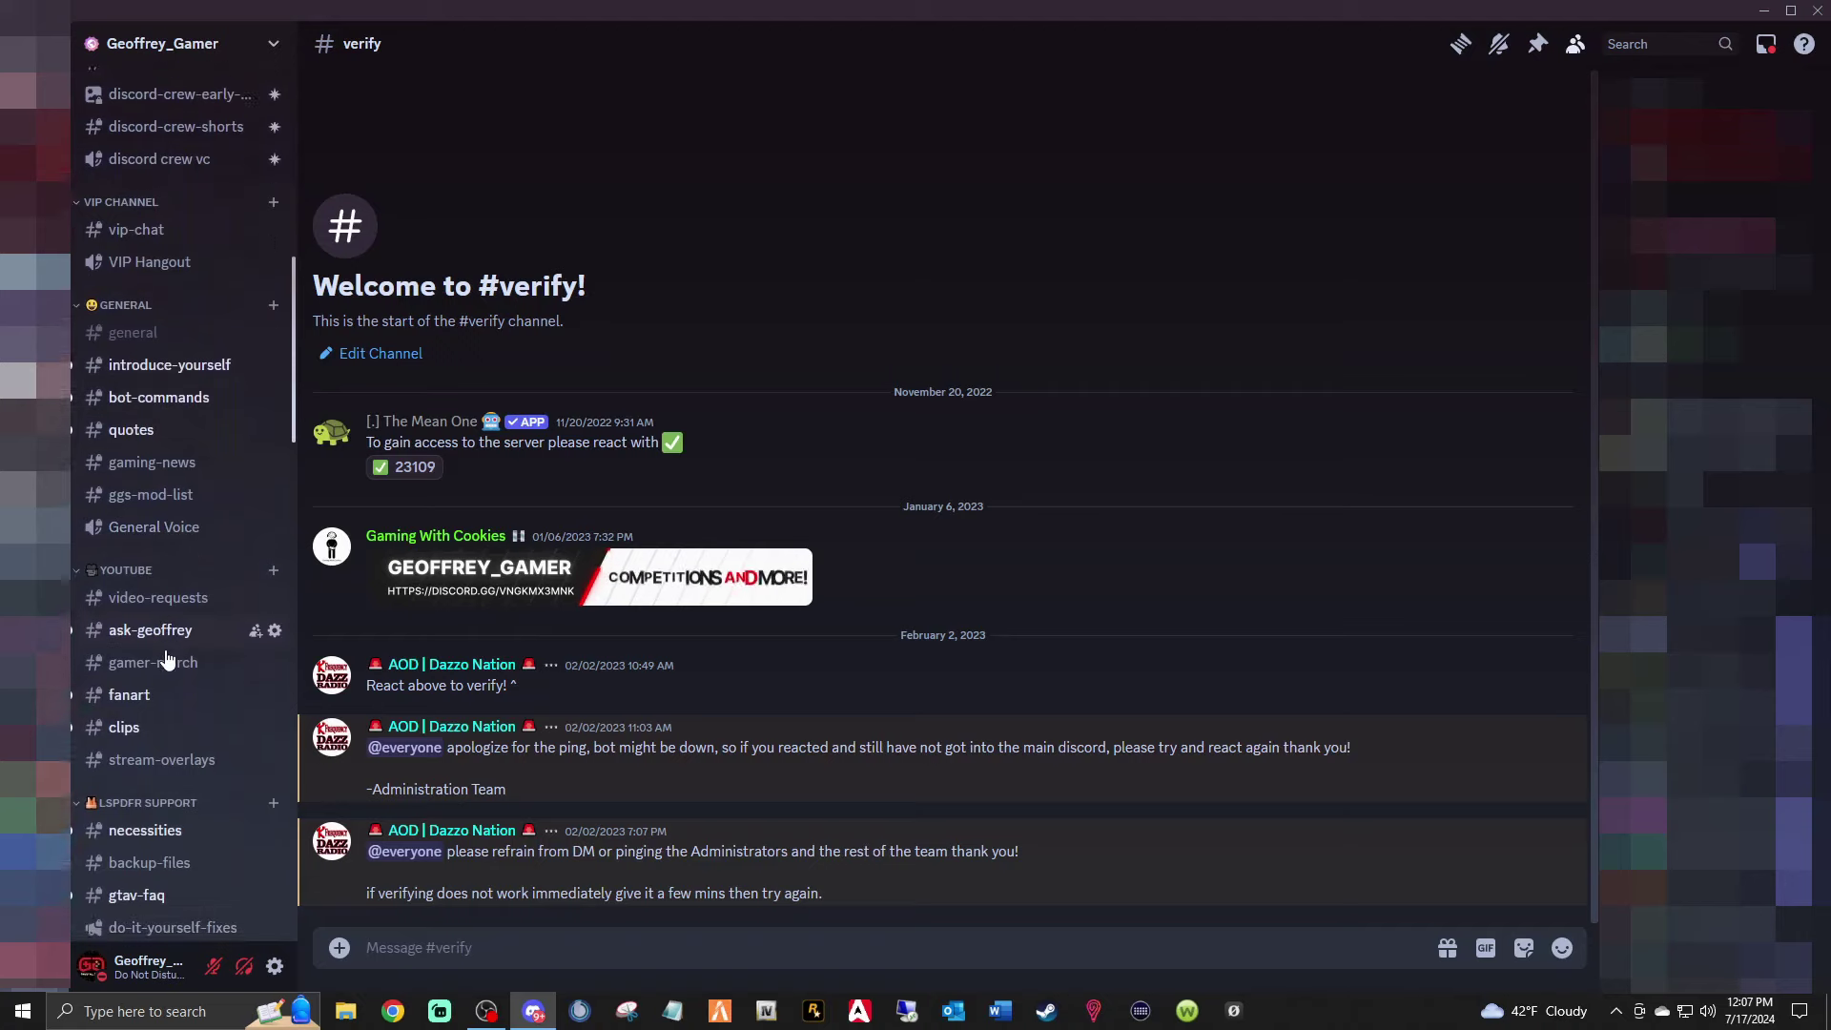
scroll(166, 651, "down", 1)
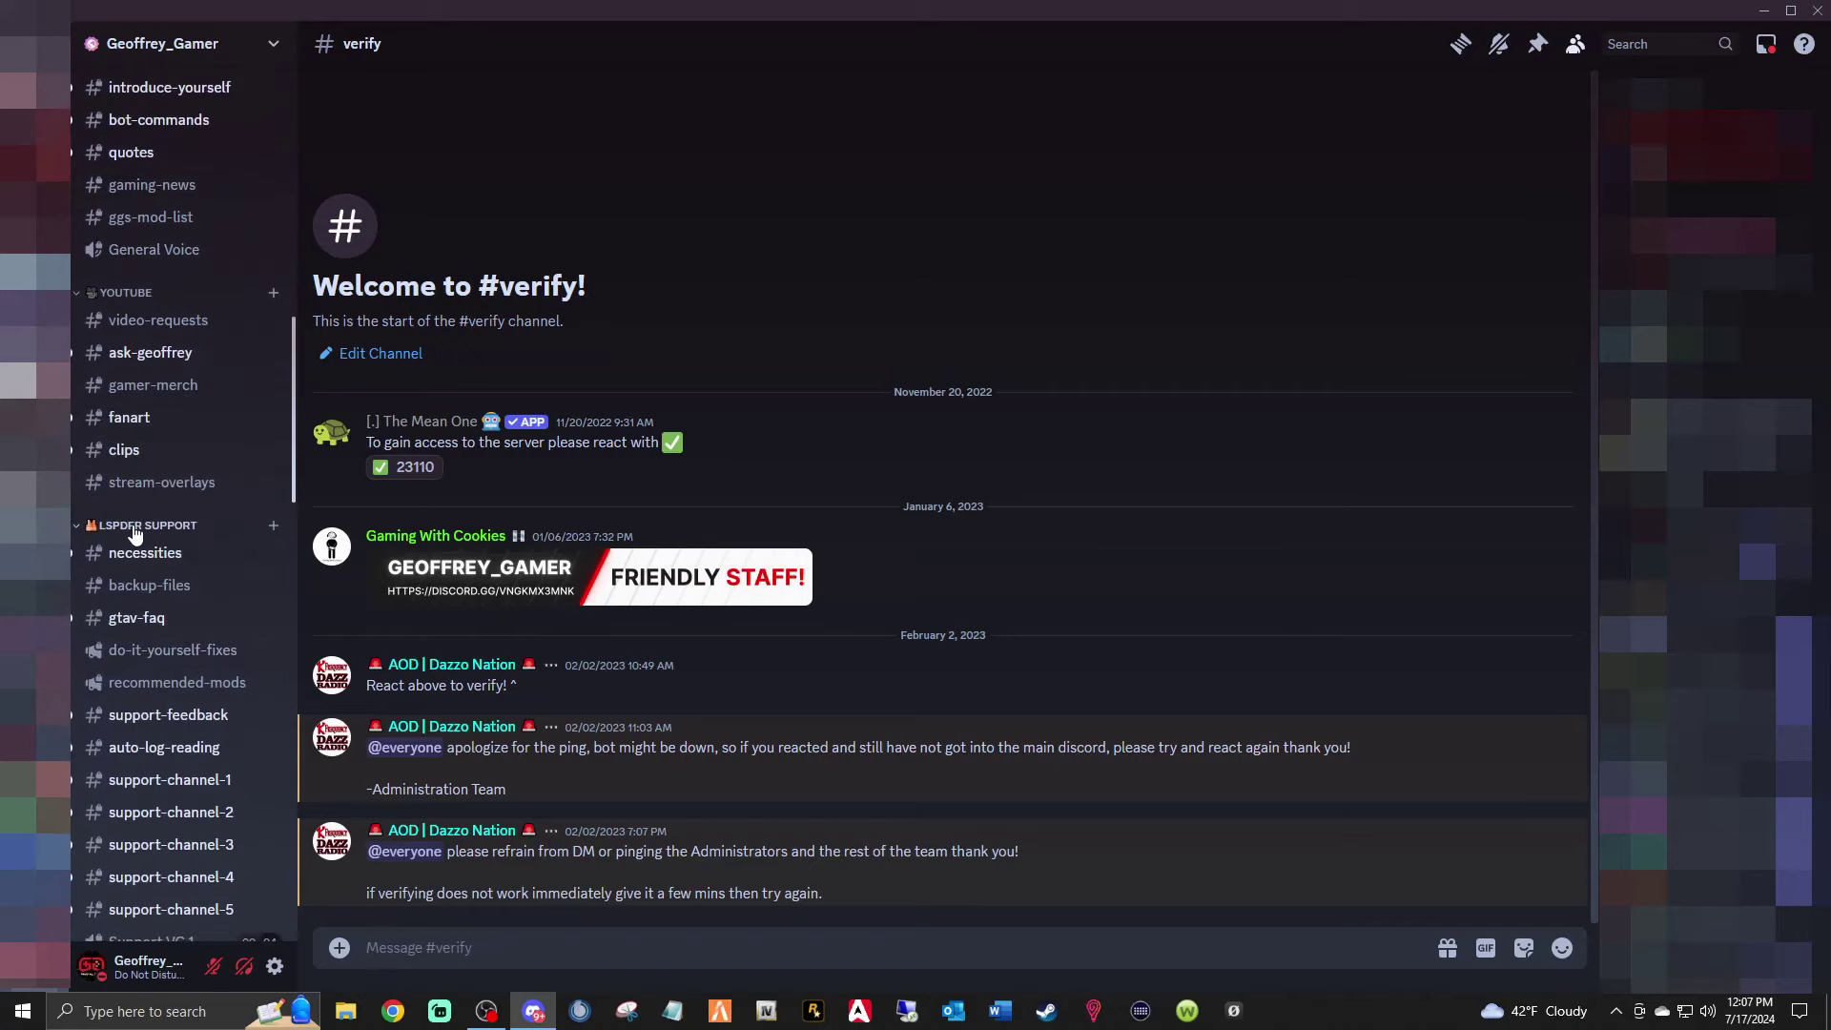
Open #backup-files and review its Virus Scanner image and 'REVERT YOUR GTAV' video link.
left_click(146, 591)
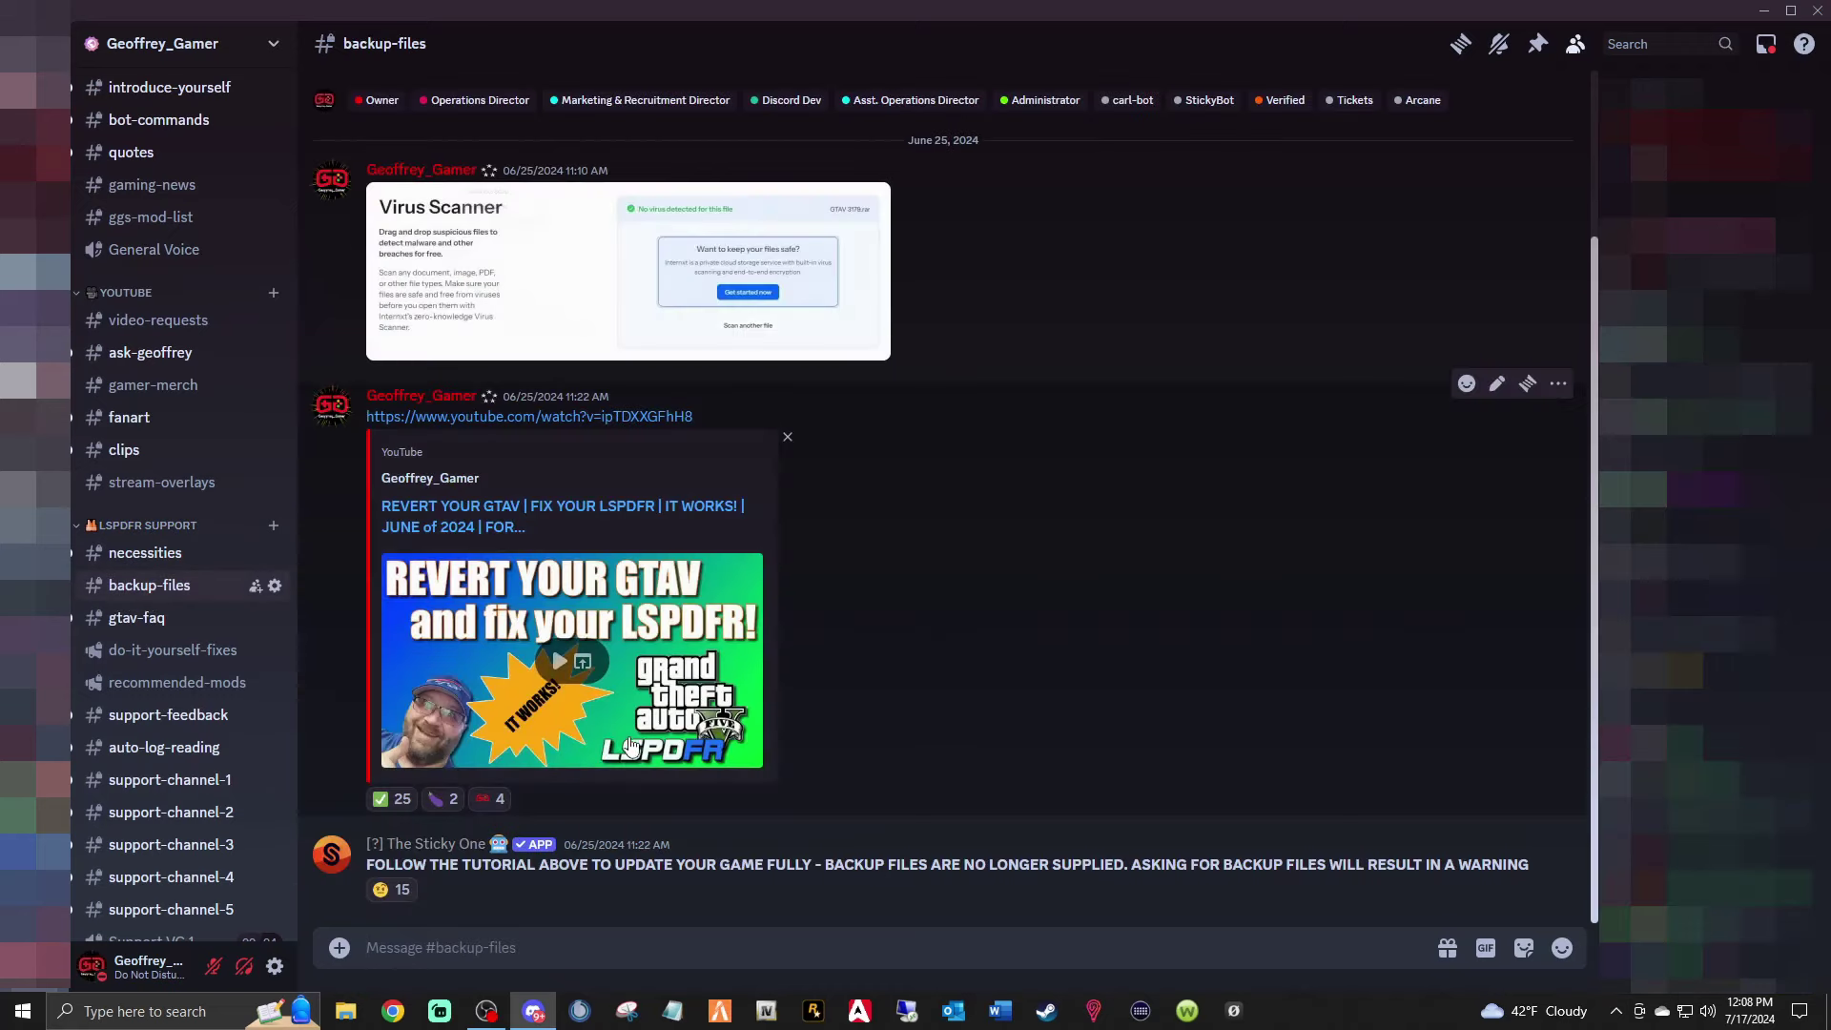
scroll(780, 740, "up", 3)
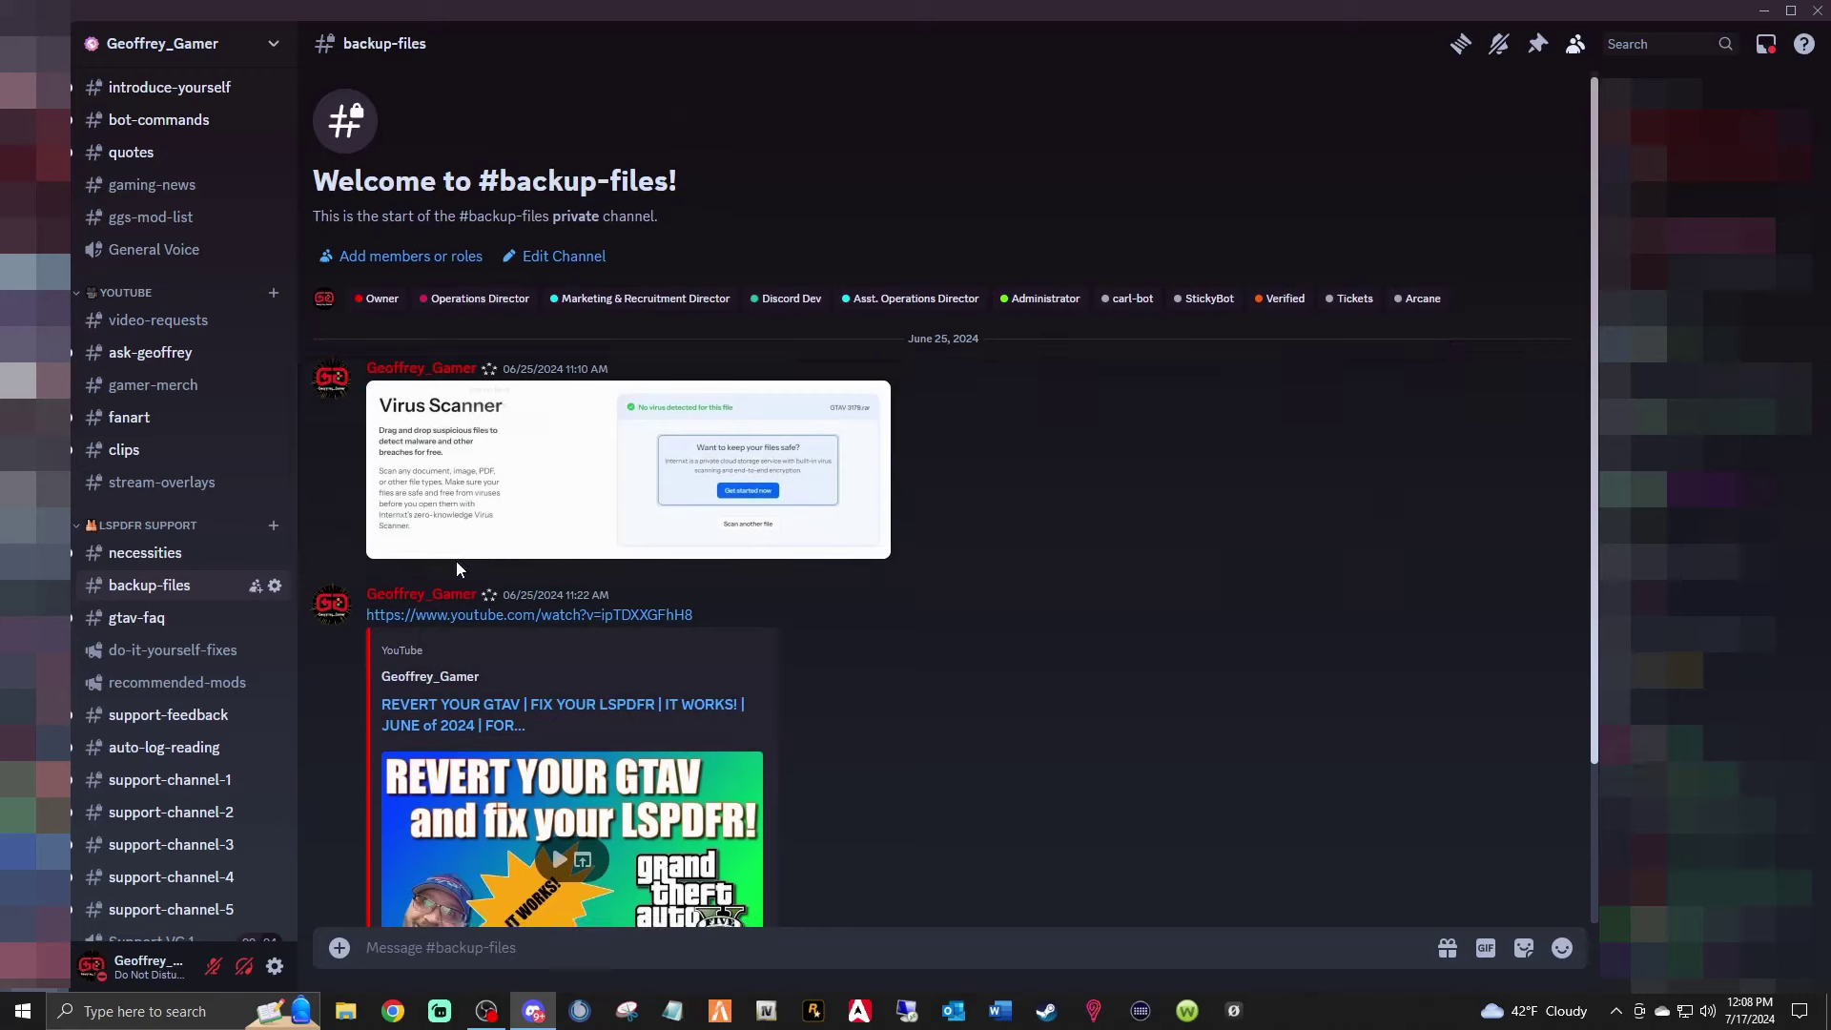
scroll(456, 572, "down", 3)
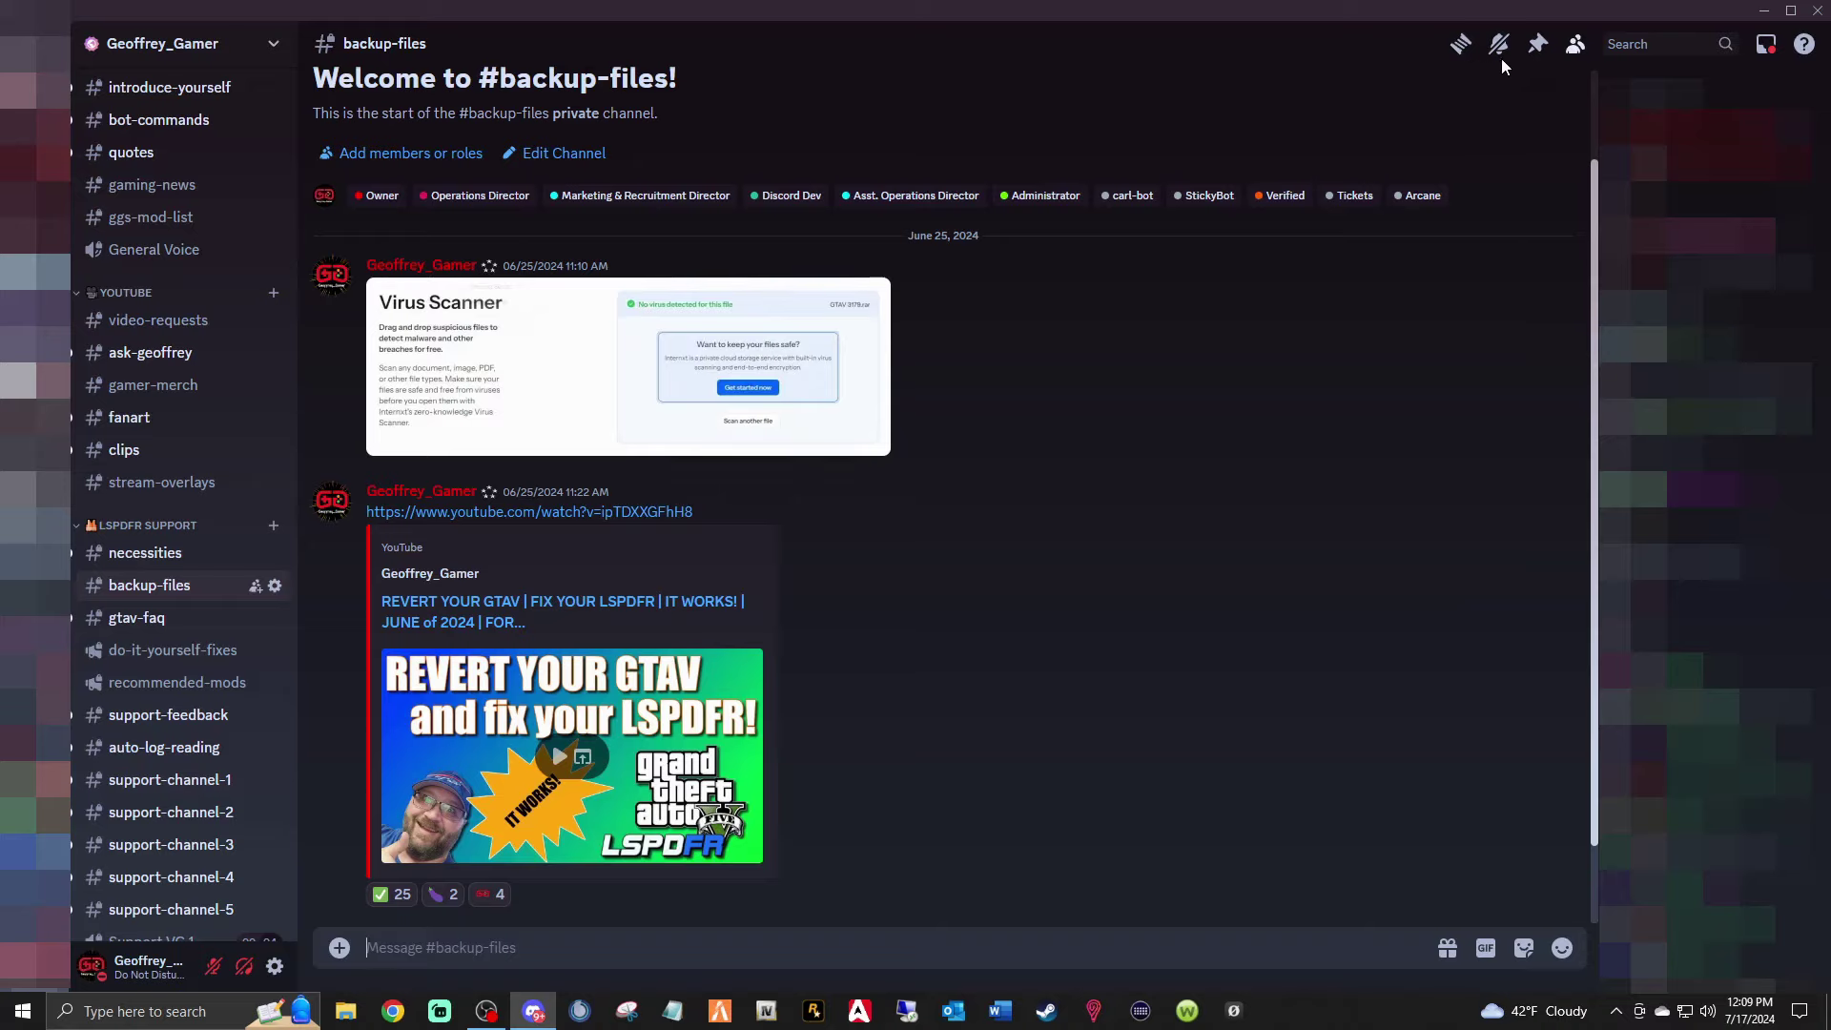
key("super+d")
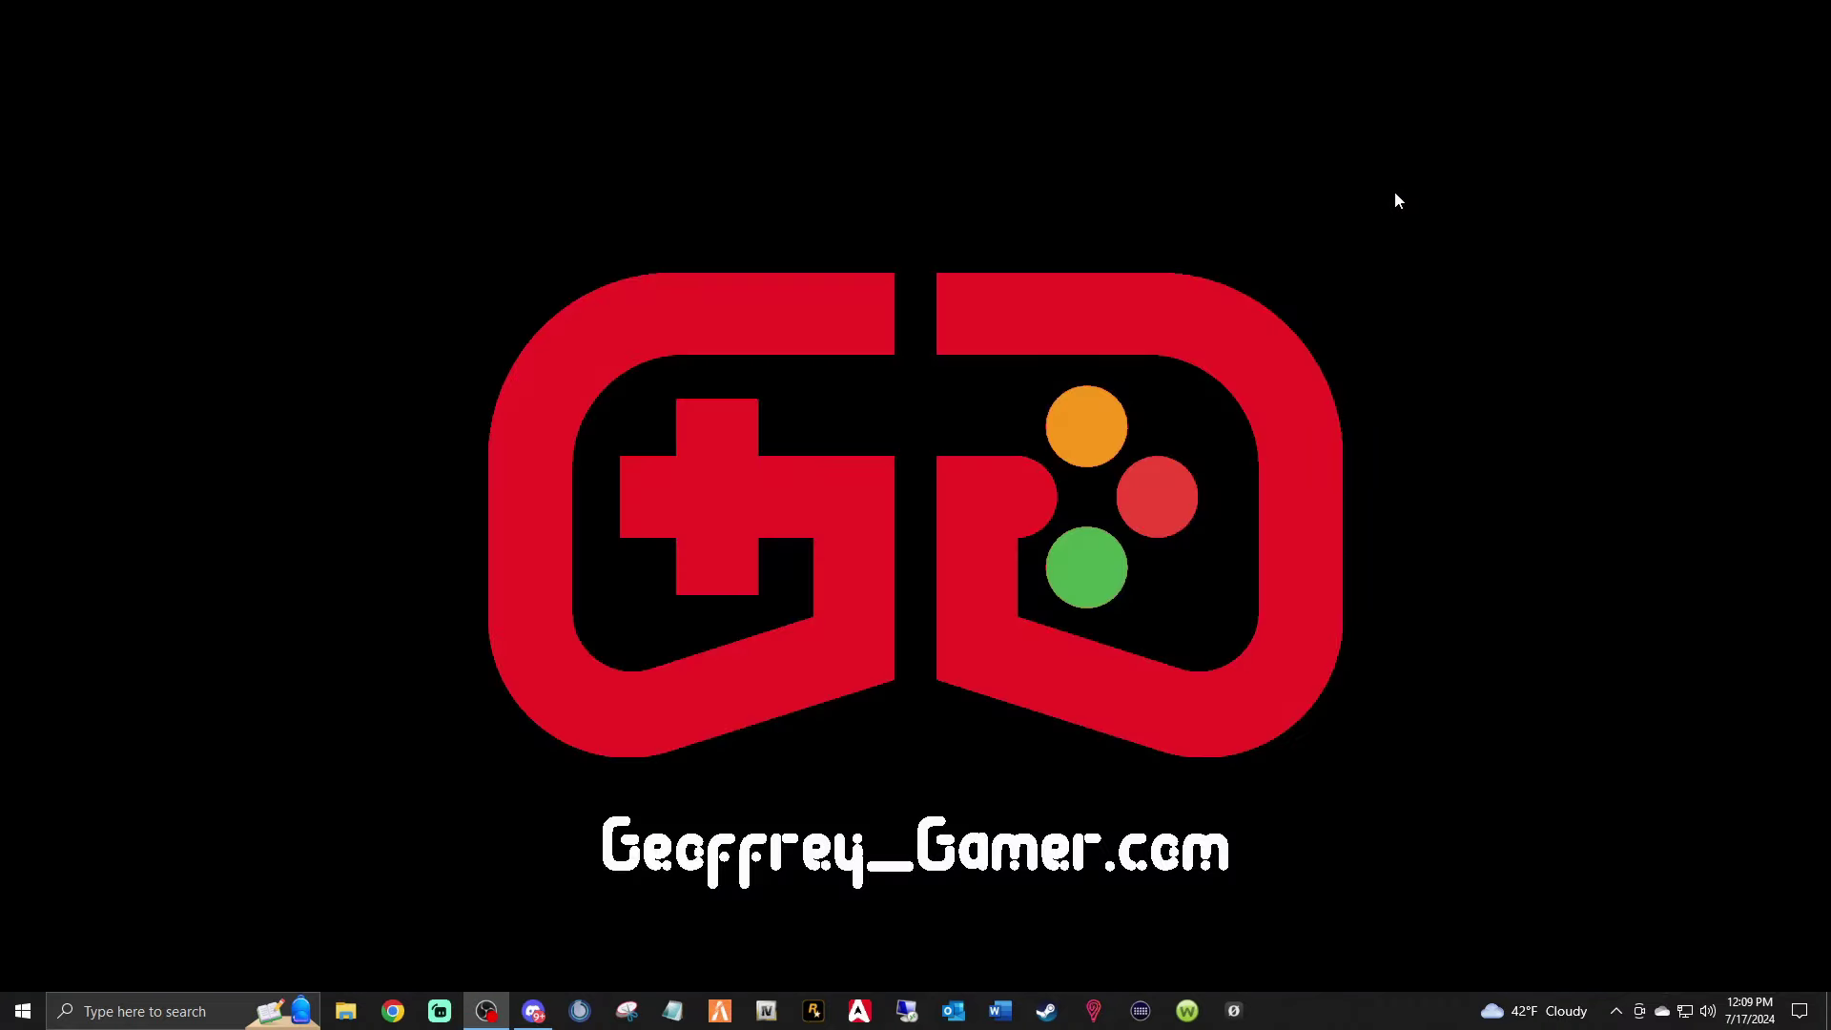